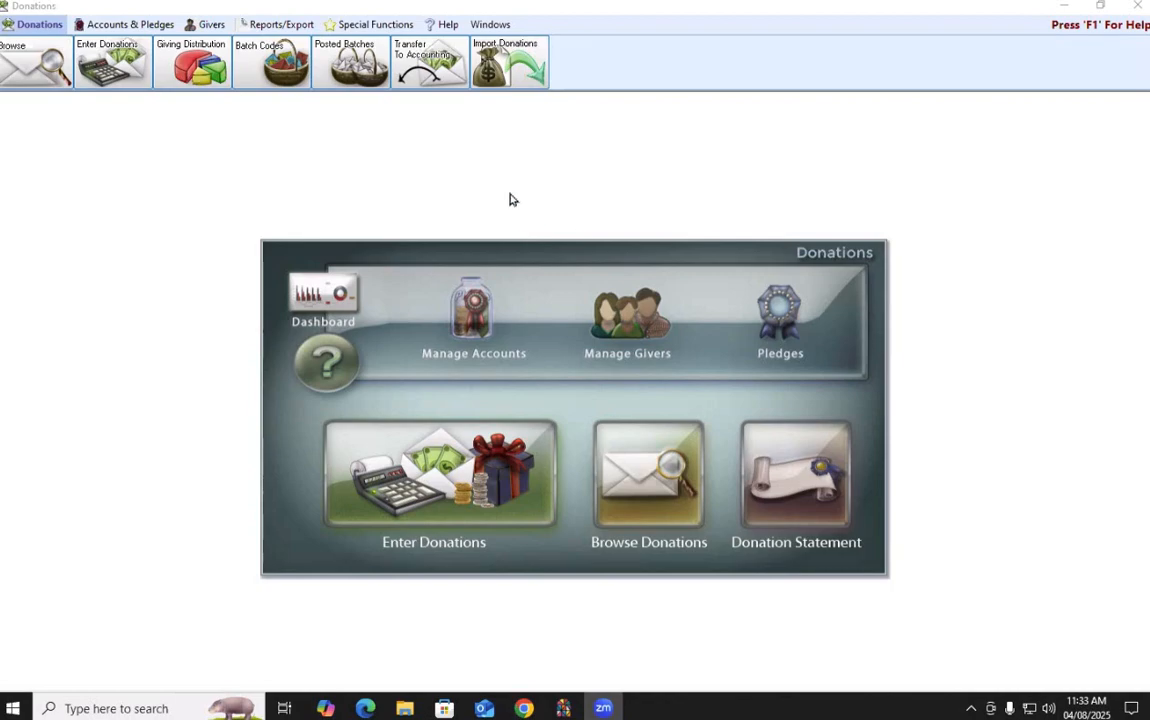
Open the list of posted batches and reposition and enlarge its window to fit all the 2025 batches
left_click(316, 55)
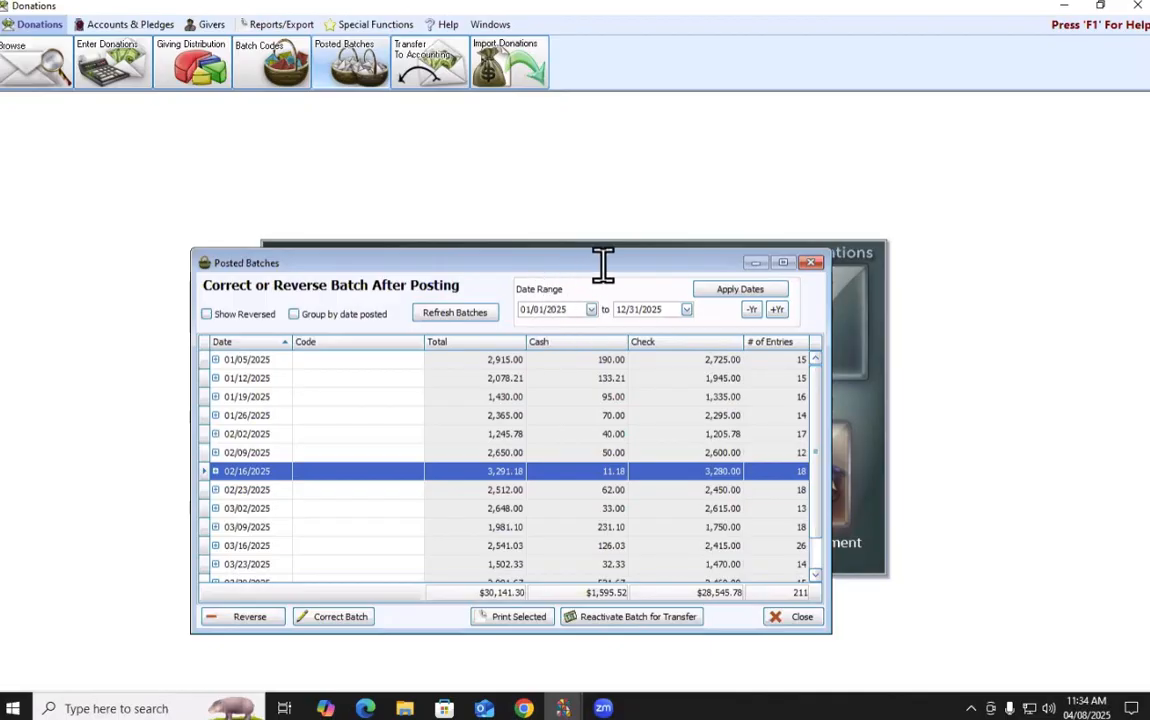
left_click_drag(600, 258, 607, 163)
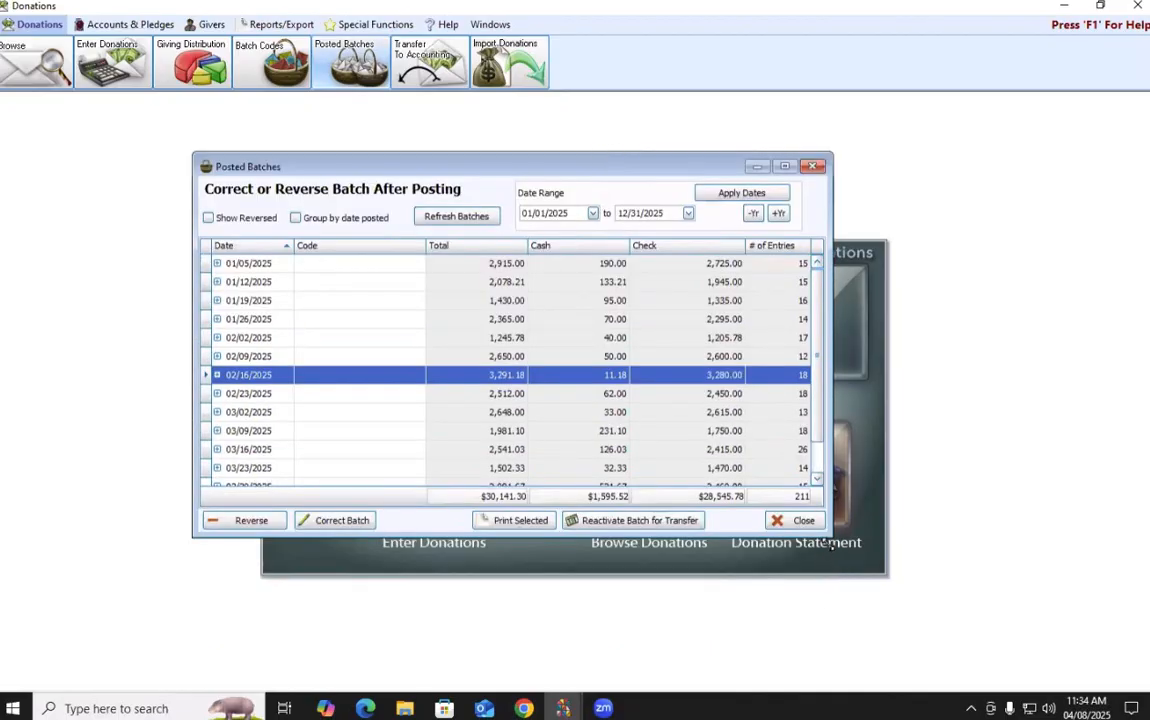
left_click_drag(832, 538, 961, 607)
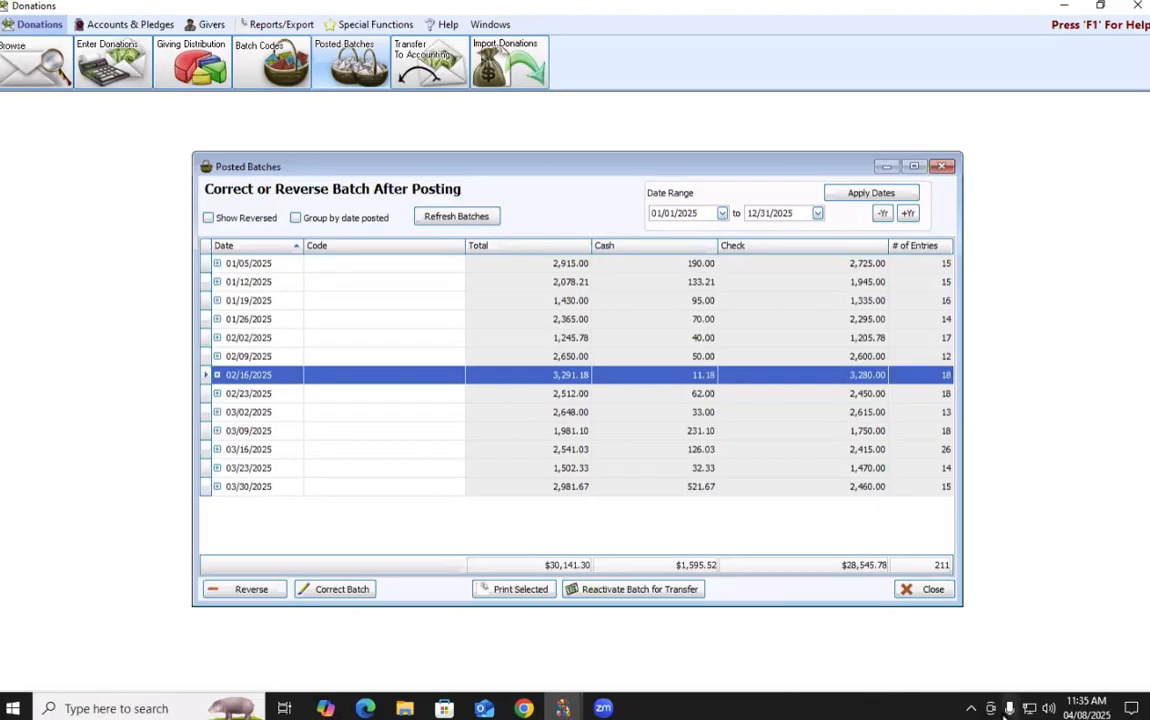
Examine the individual giver entries inside the 03/30/2025 posted batch, and collapse the batch again
left_click(260, 496)
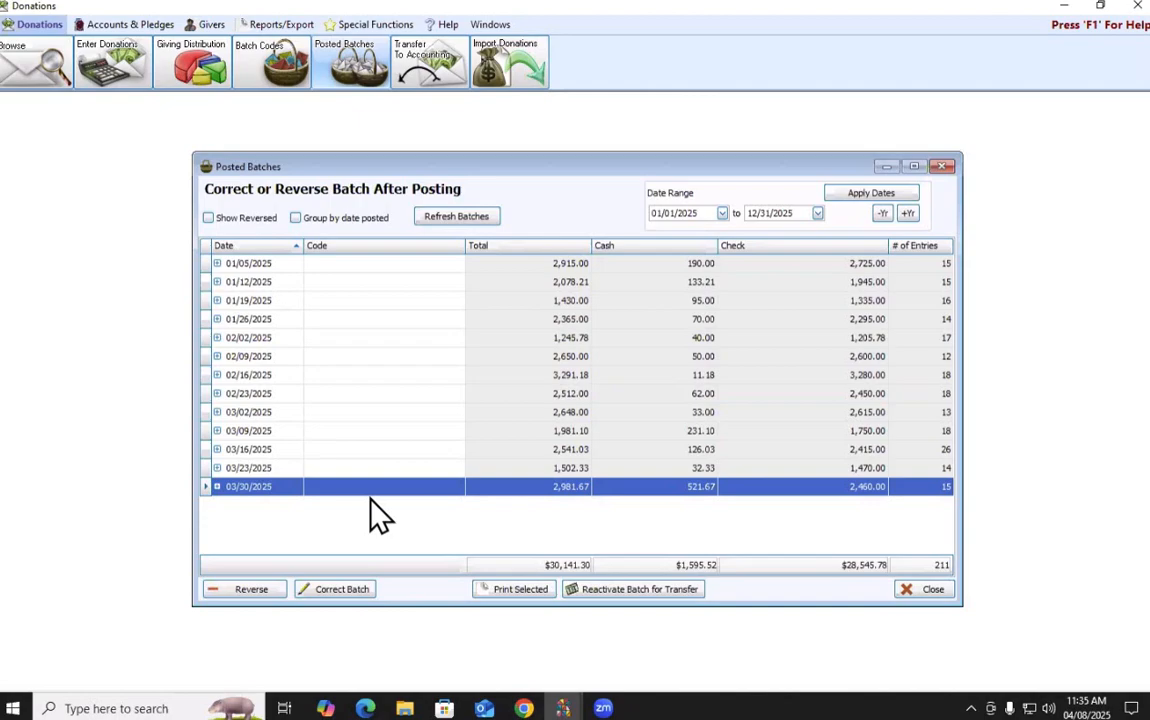
left_click(218, 496)
left_click(305, 339)
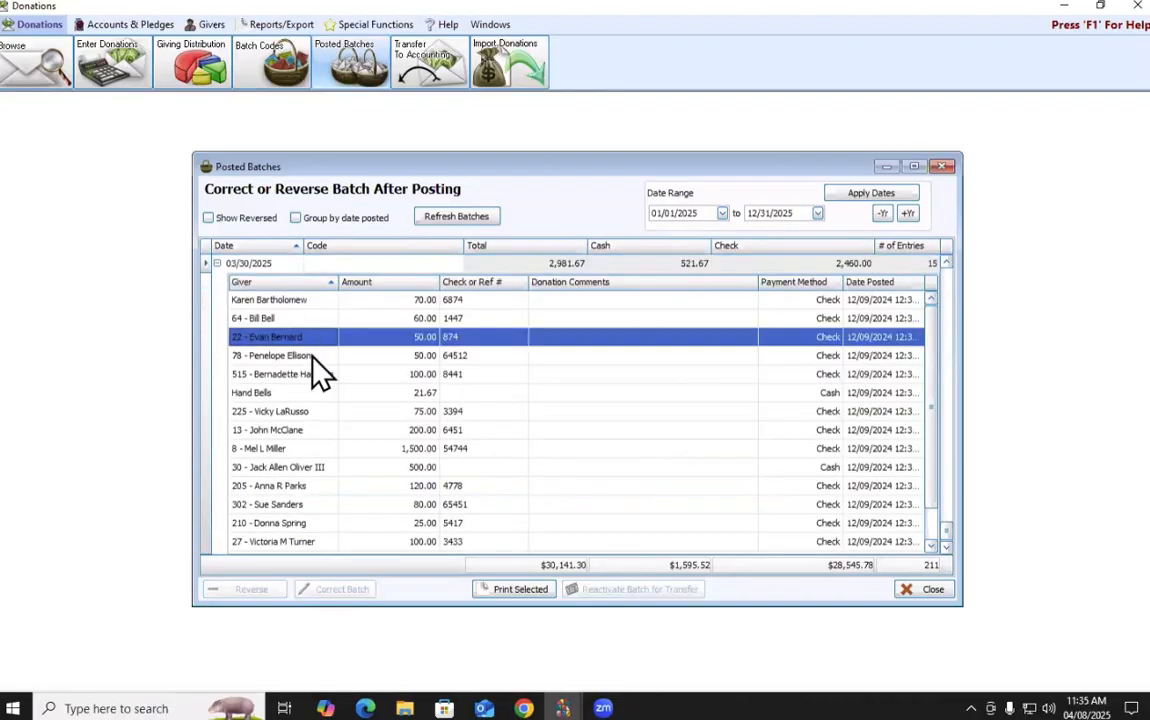
left_click(326, 485)
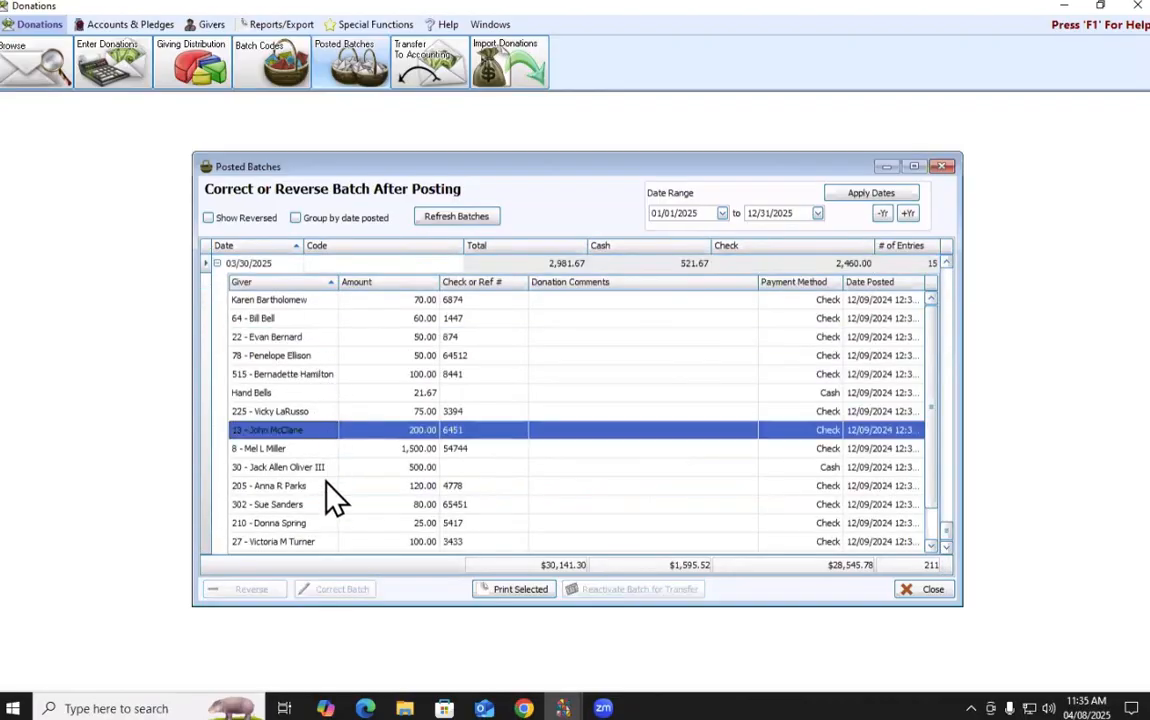
left_click(298, 337)
left_click(305, 392)
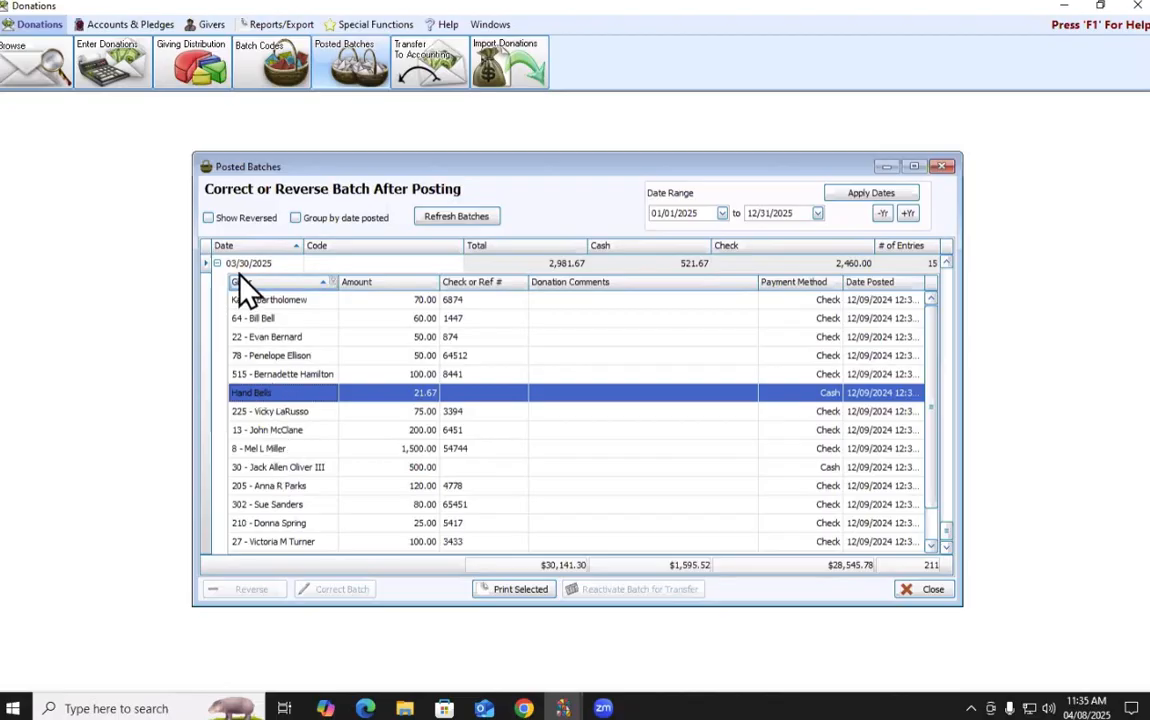
left_click(250, 299)
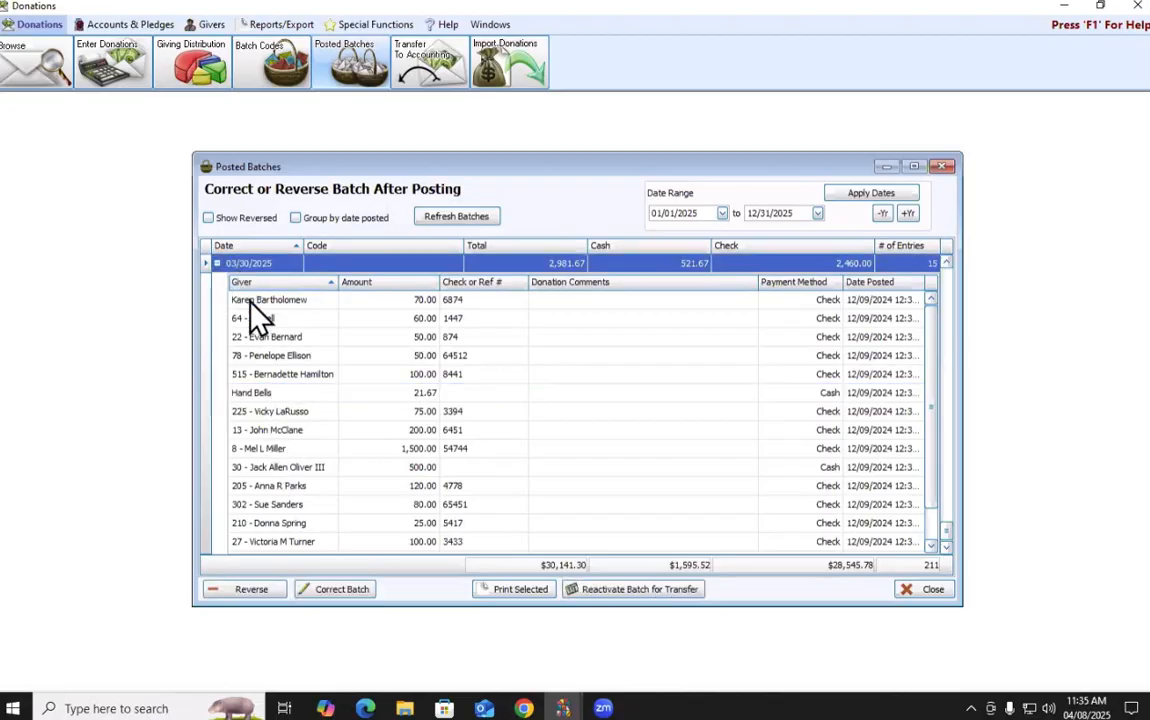
left_click(297, 338)
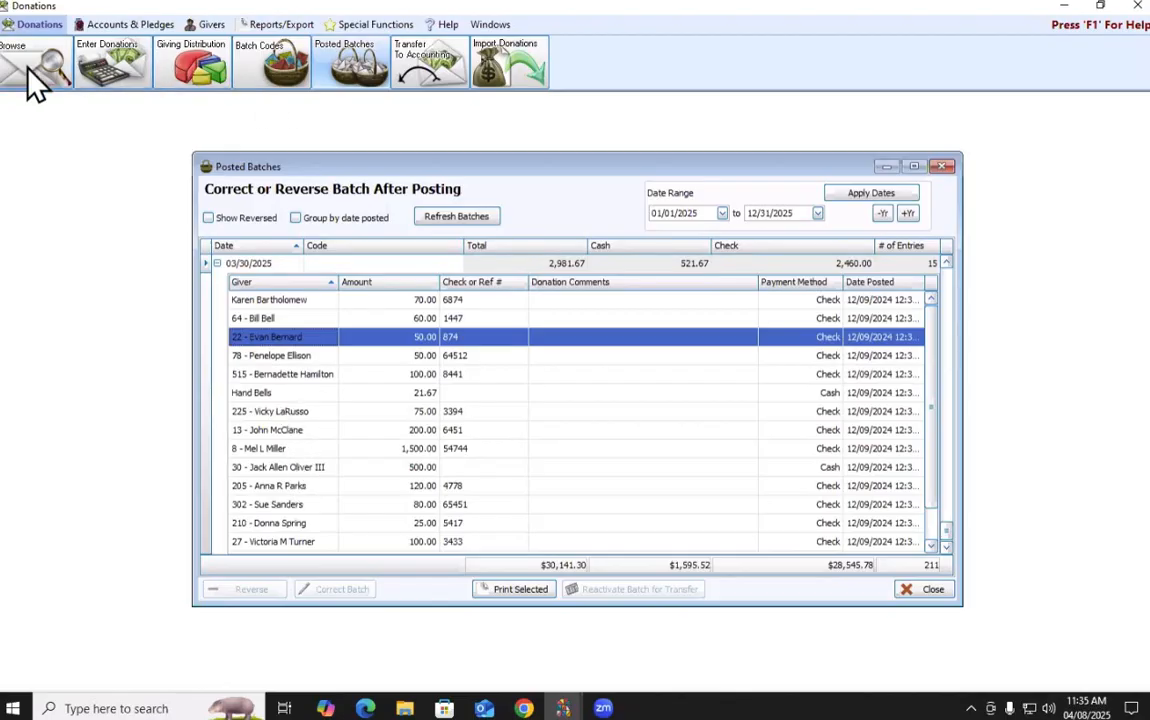
left_click(252, 265)
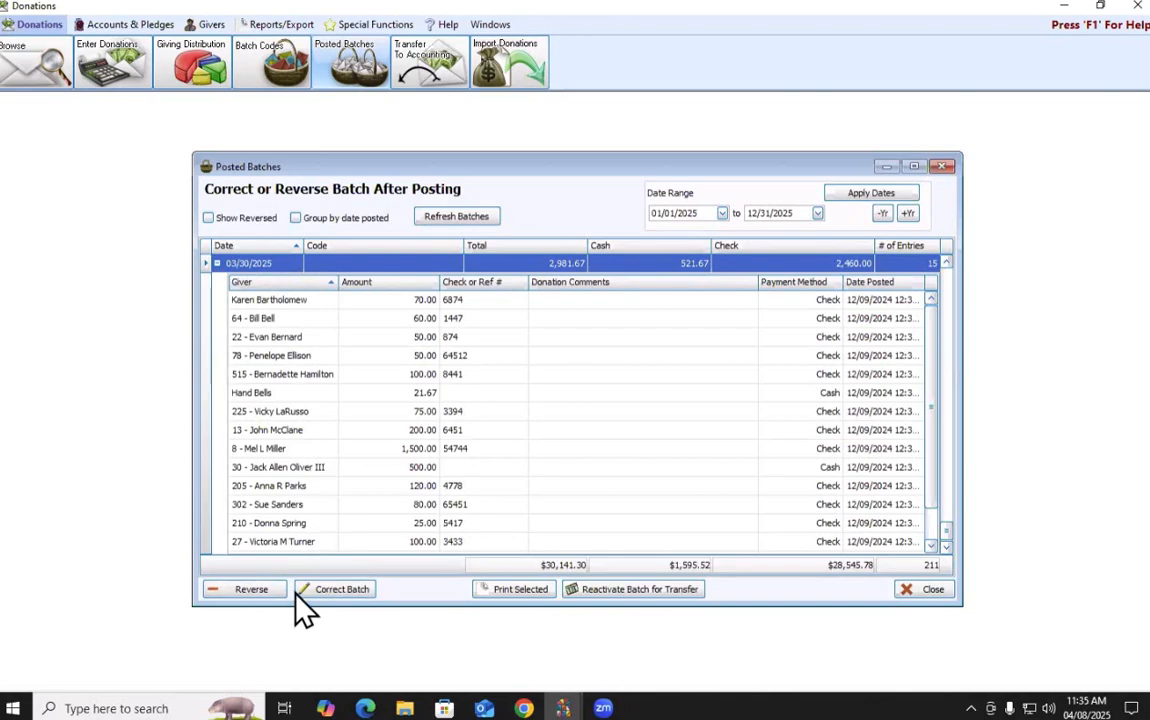
left_click(217, 263)
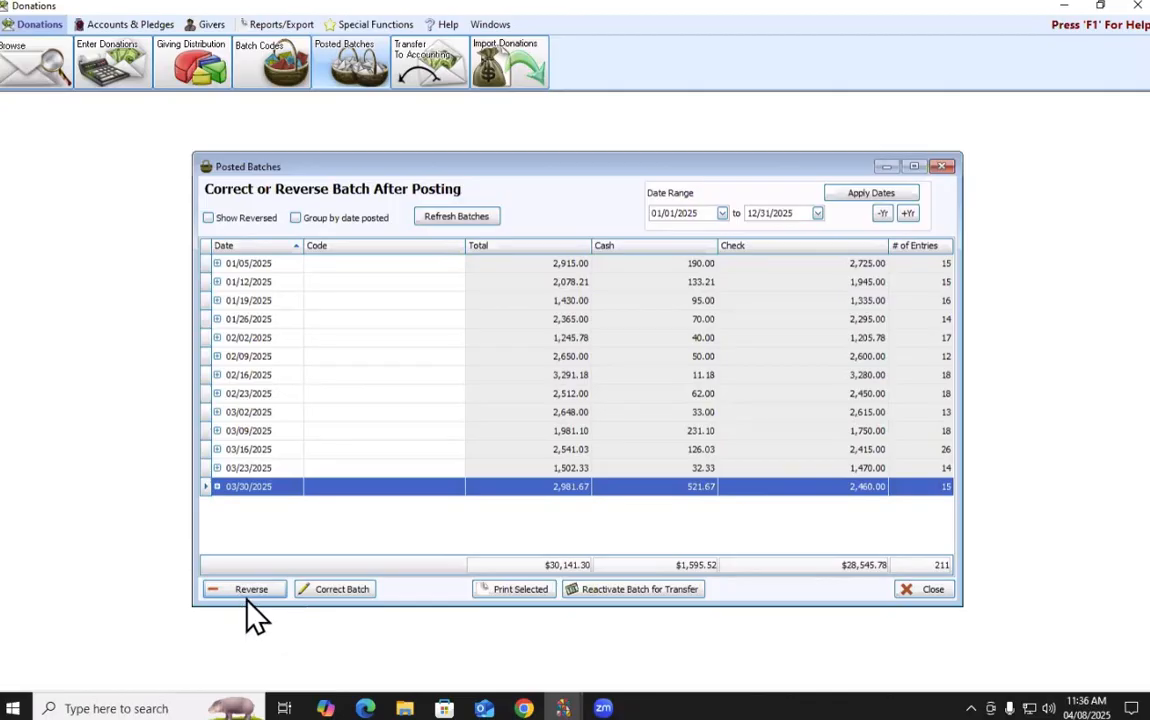
left_click(217, 486)
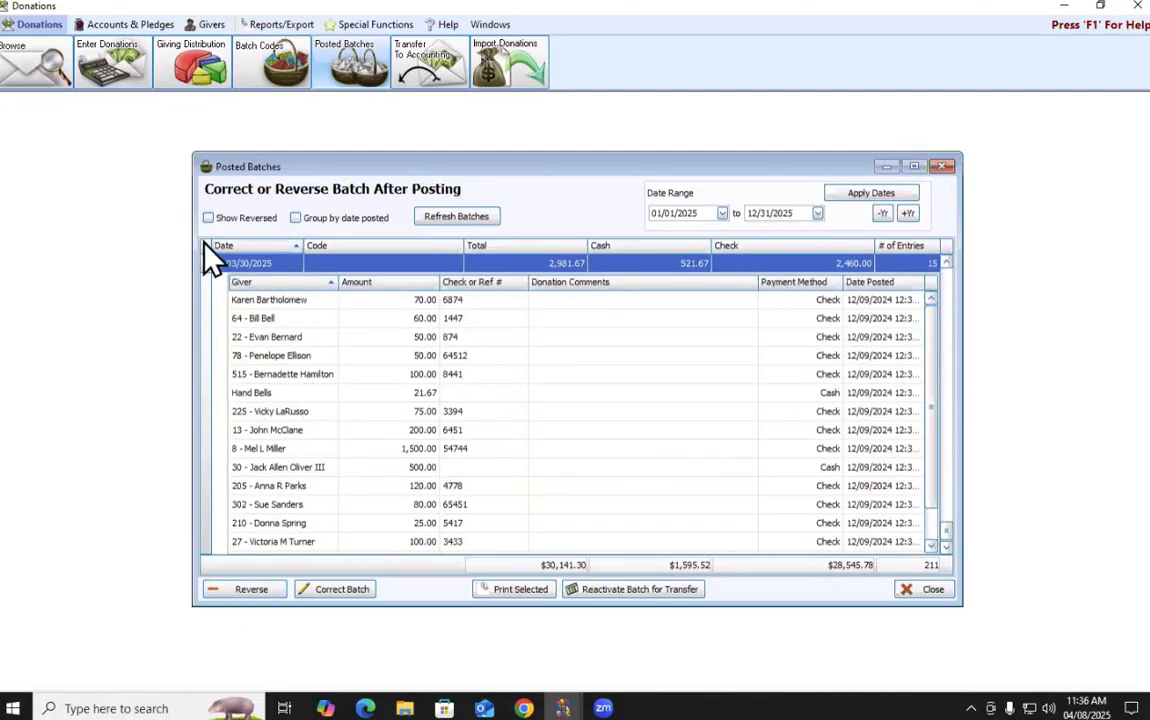
left_click(217, 263)
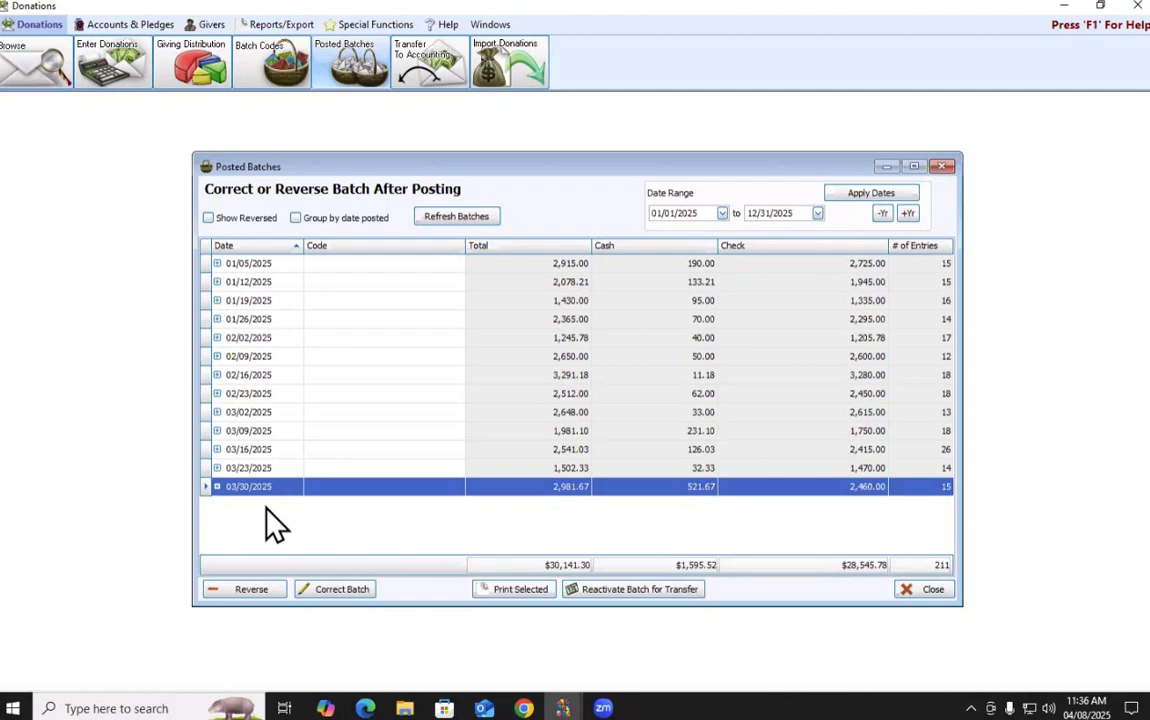
Correct the 03/30/2025 batch to date occurred 03/29/2025 with batch code EARLY - 9:00 Service, using the OK & Transfer option
left_click(352, 591)
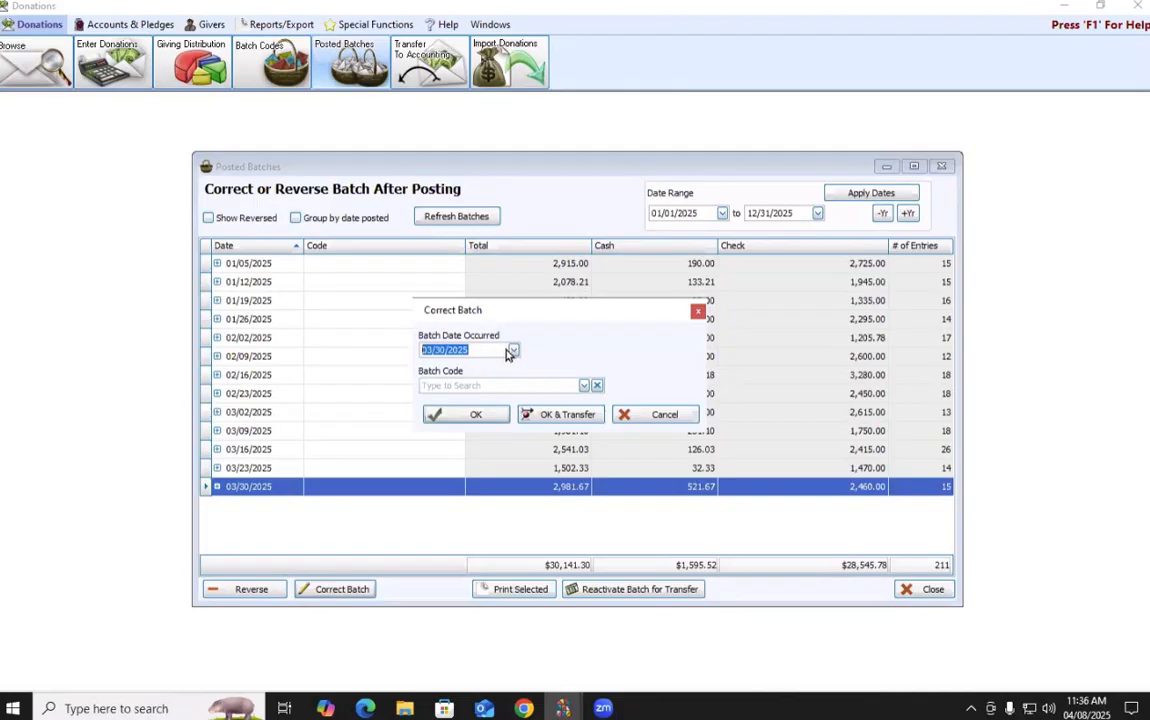
left_click(441, 351)
left_click(513, 350)
left_click(564, 498)
left_click(515, 385)
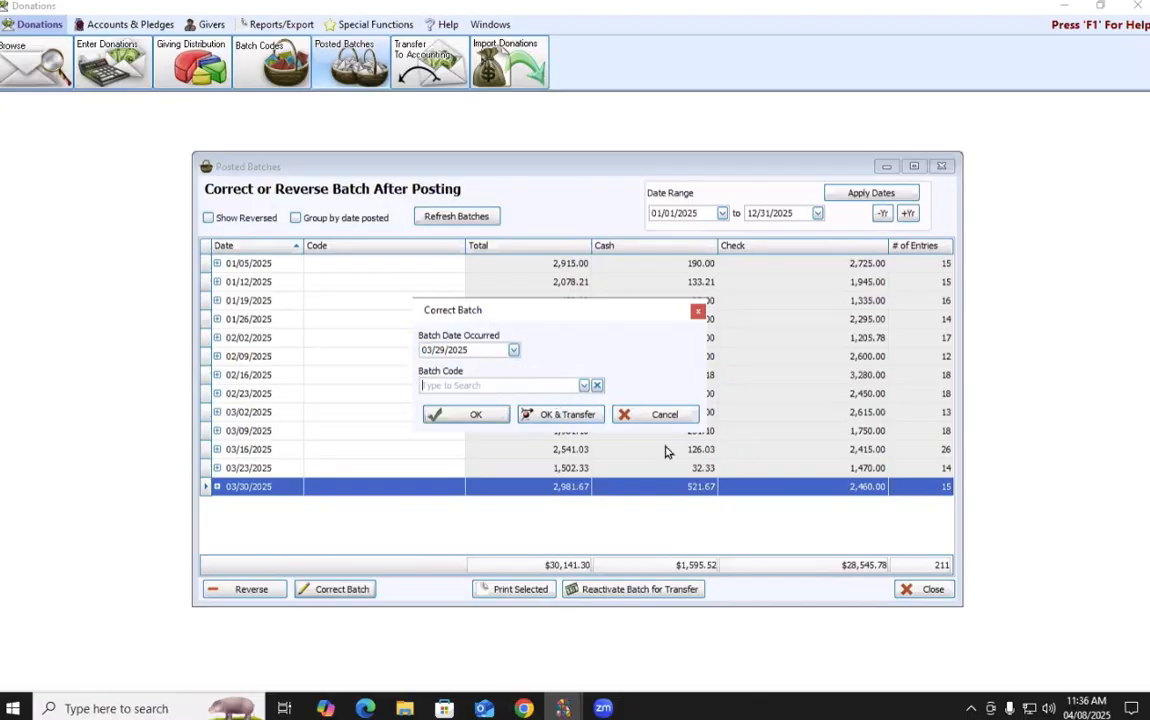
left_click(585, 387)
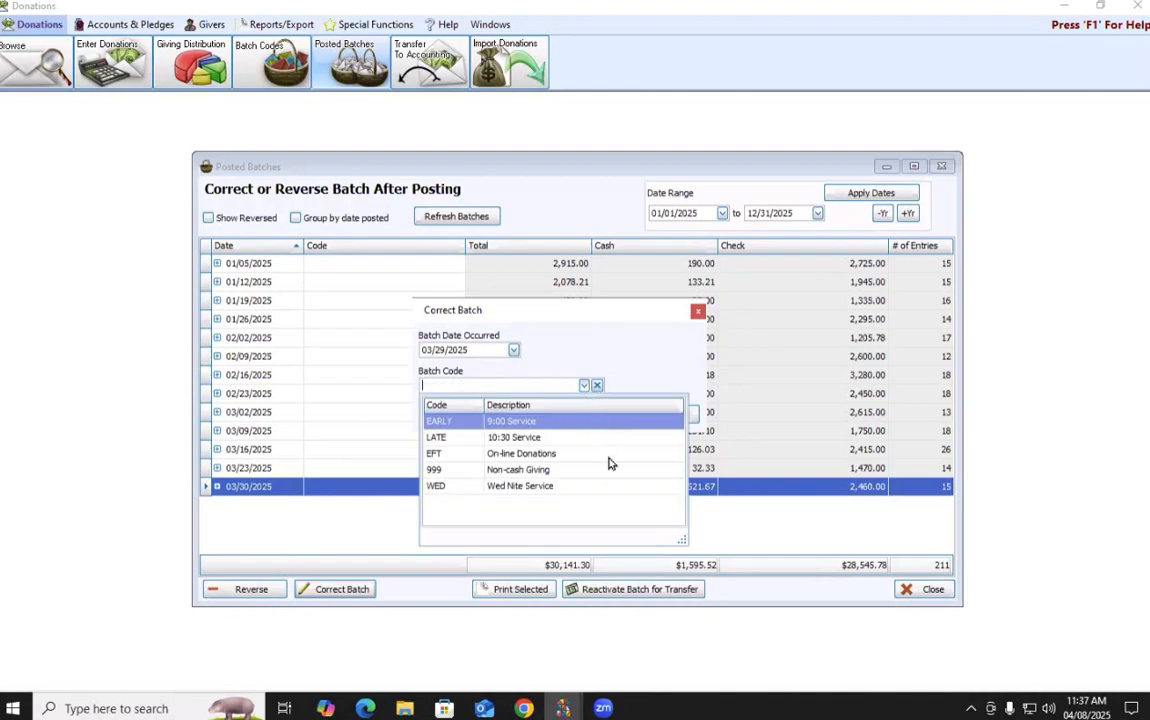
left_click(490, 386)
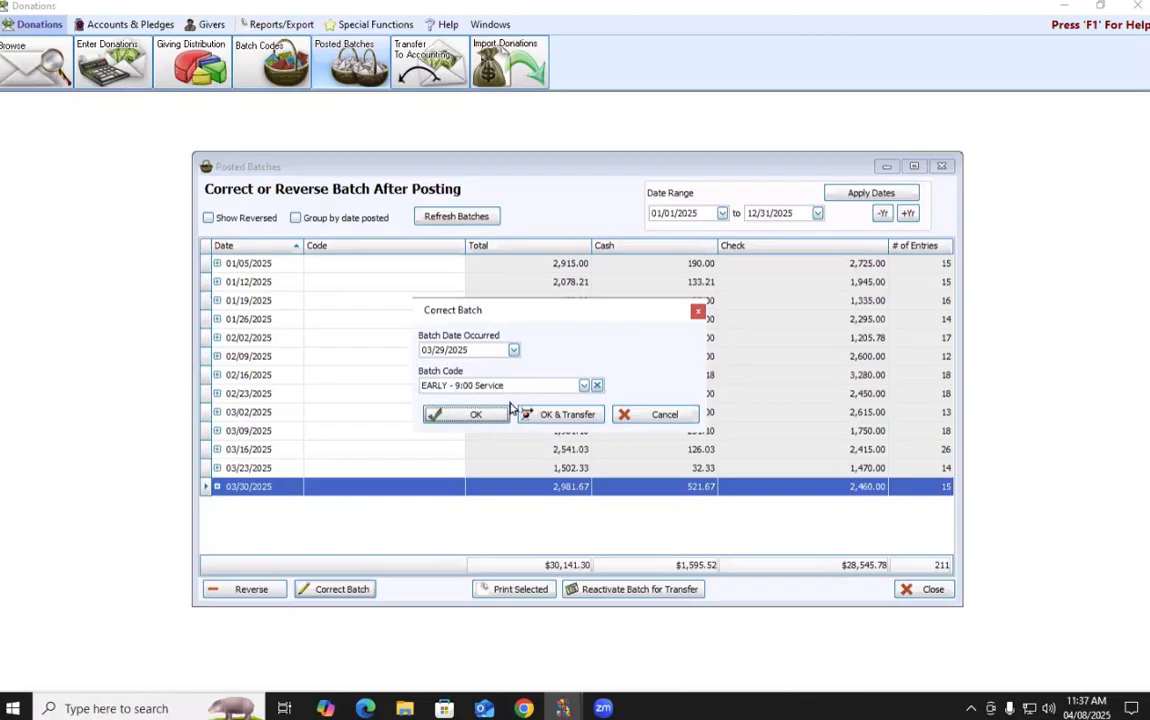
left_click(576, 419)
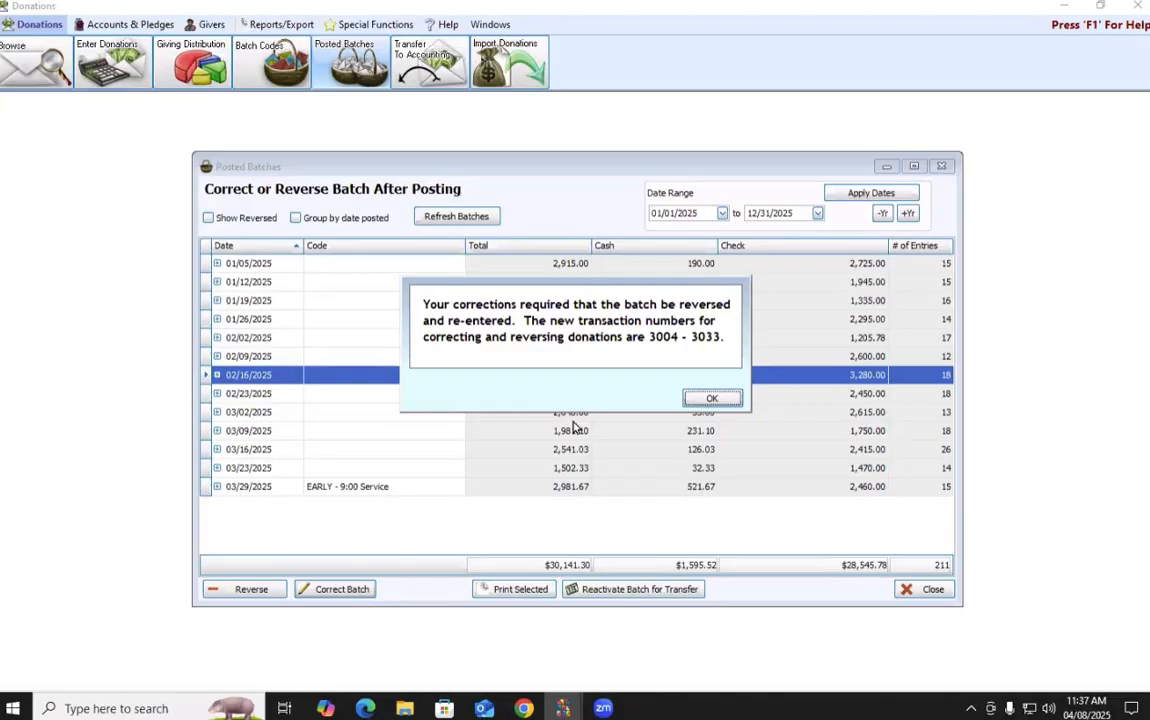
left_click(716, 399)
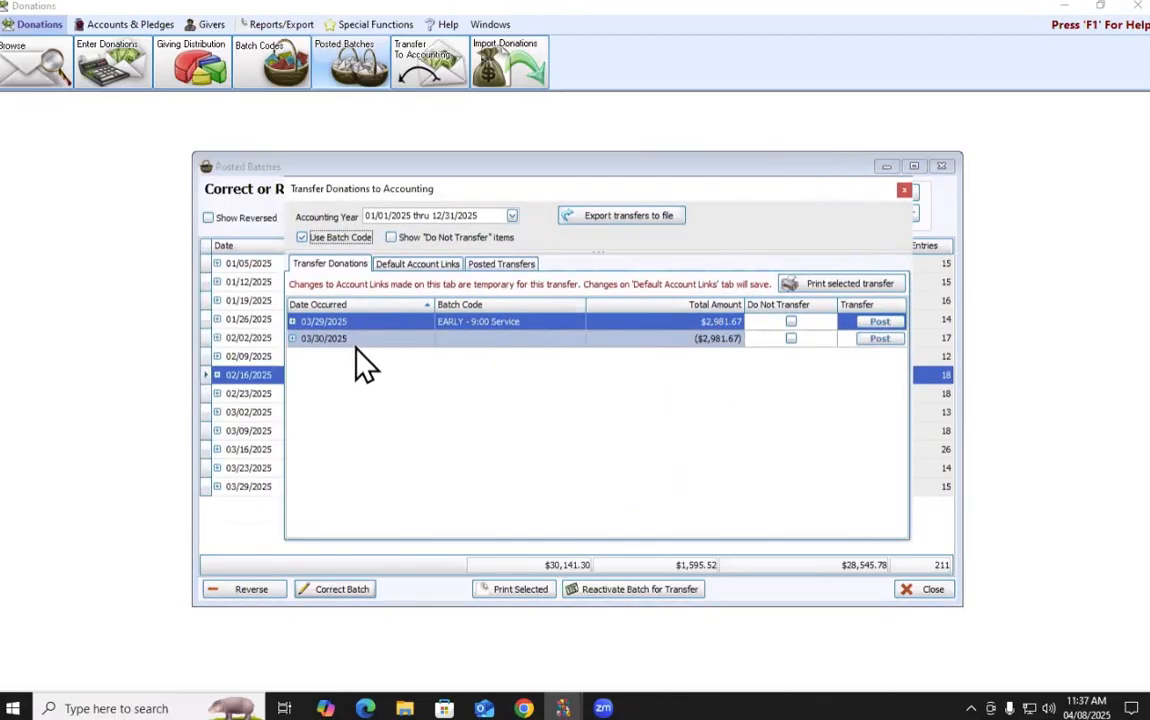
Review the 03/29/2025 and 03/30/2025 lines in Transfer Donations to Accounting, and close it without posting
left_click(363, 342)
left_click(367, 324)
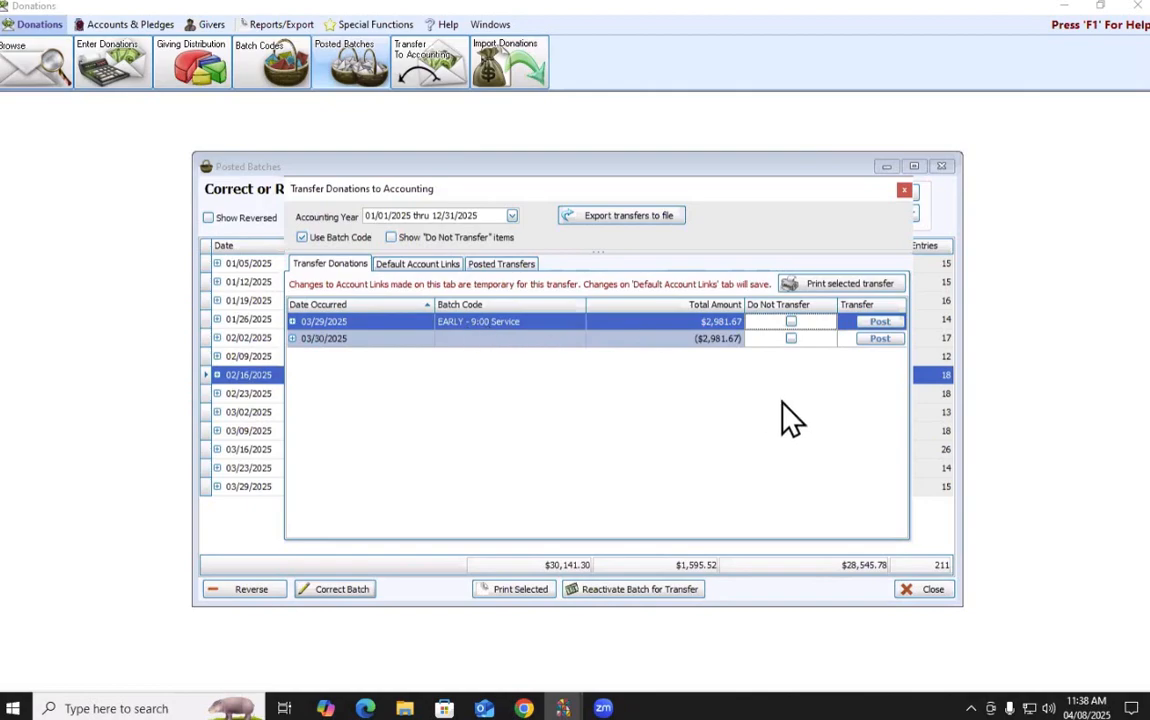
left_click(904, 189)
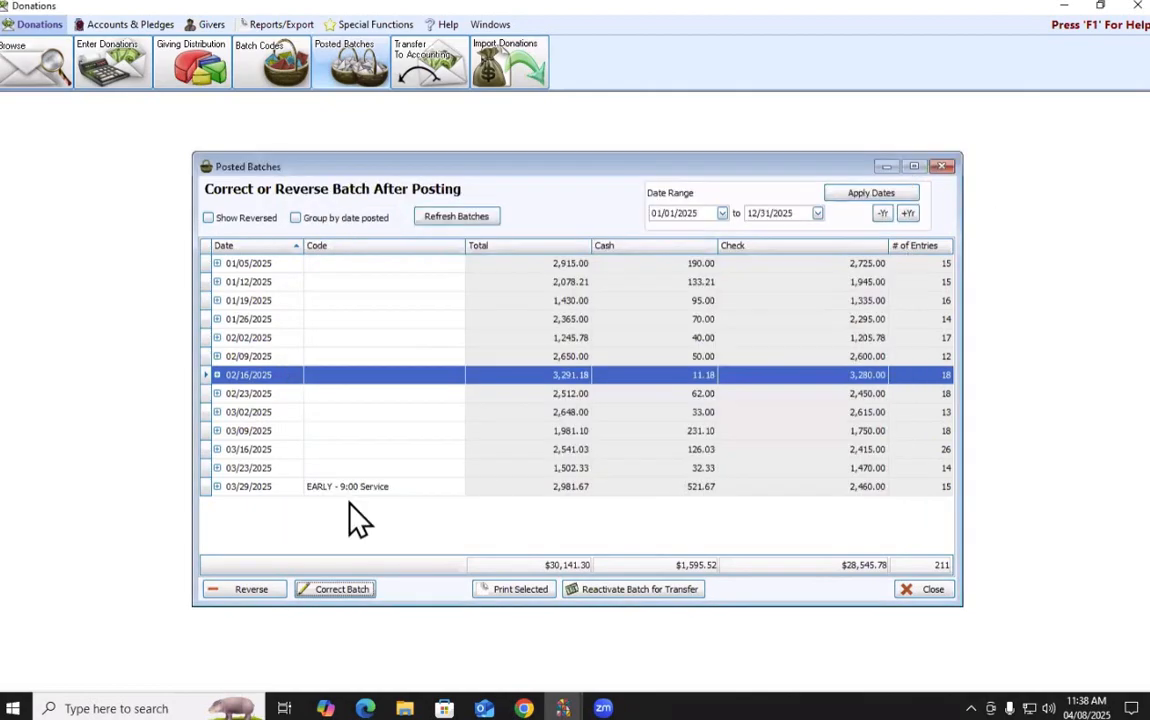
Include reversed batches in the list and examine the original and reversing entries of the 03/30/2025 batch
left_click(449, 500)
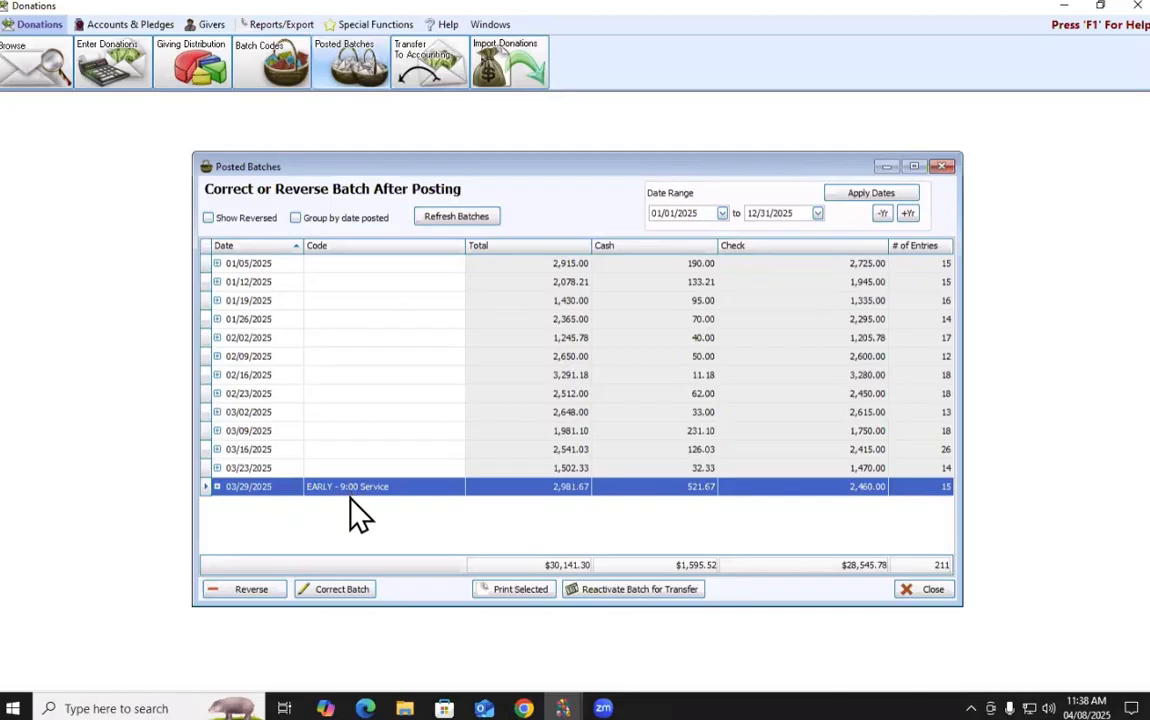
left_click(209, 218)
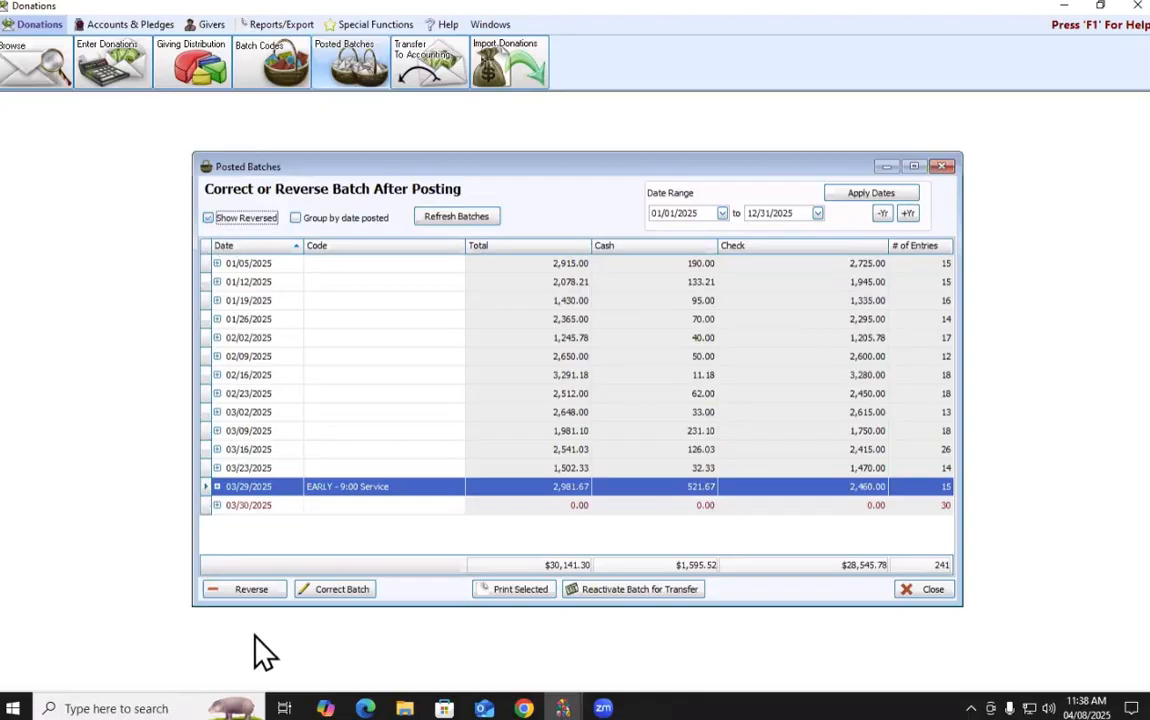
left_click(236, 505)
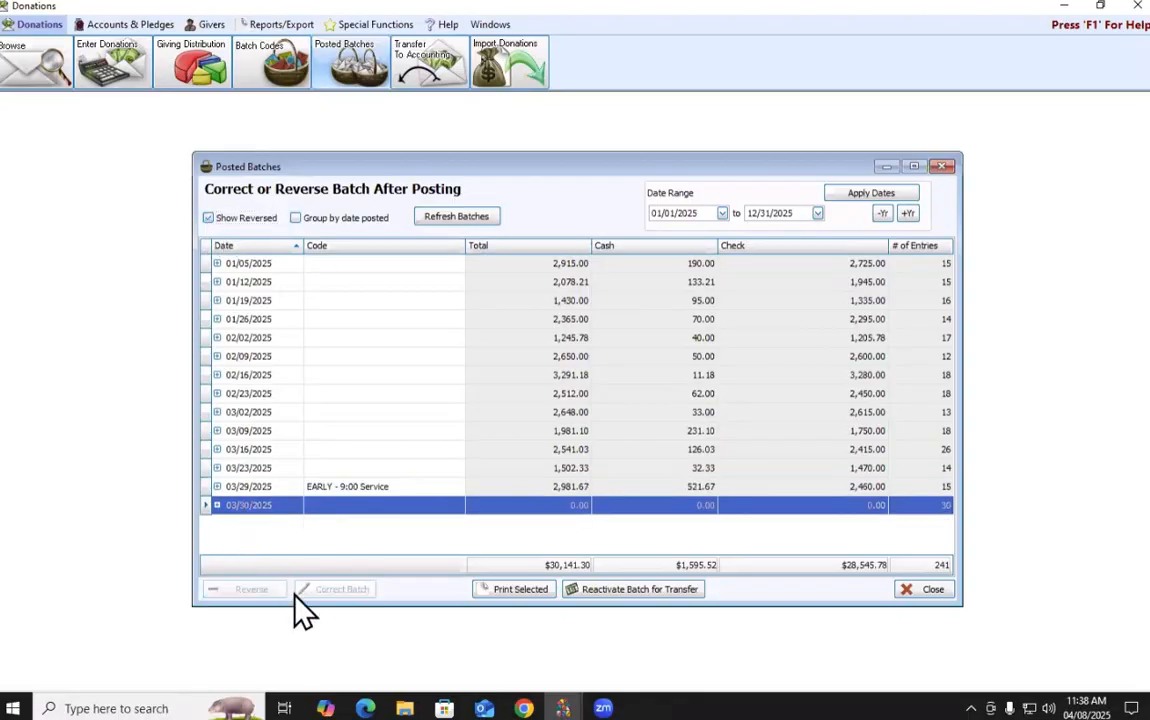
left_click(217, 506)
left_click(418, 300)
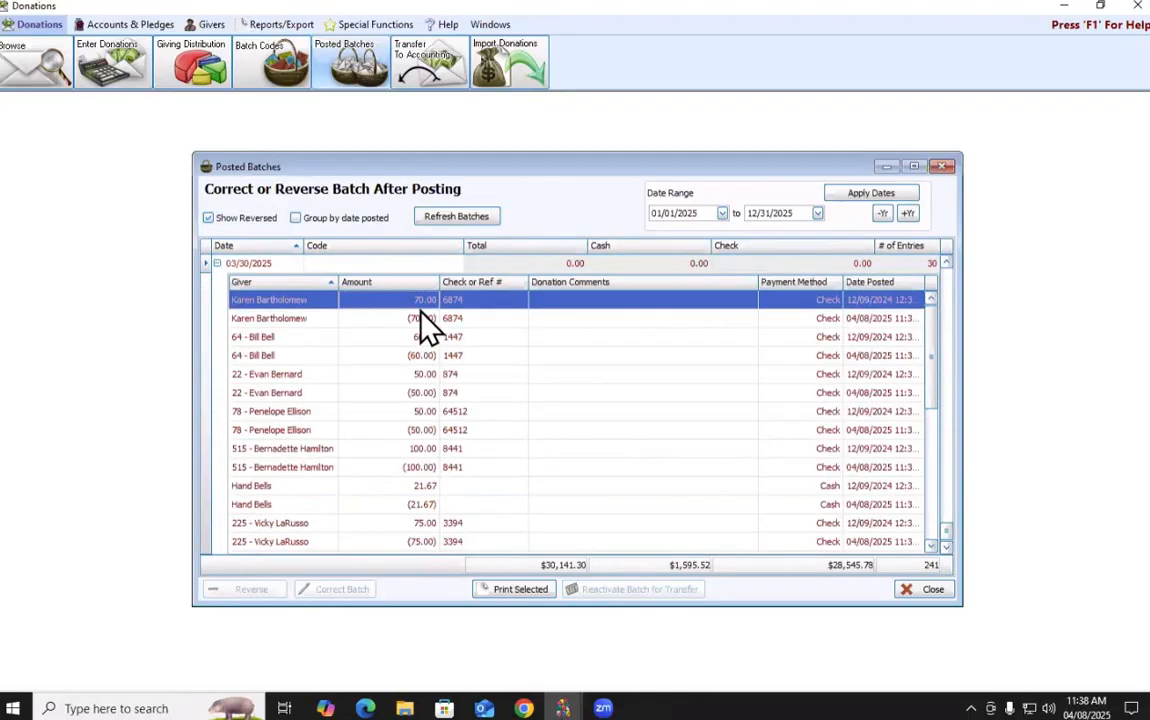
left_click(424, 320)
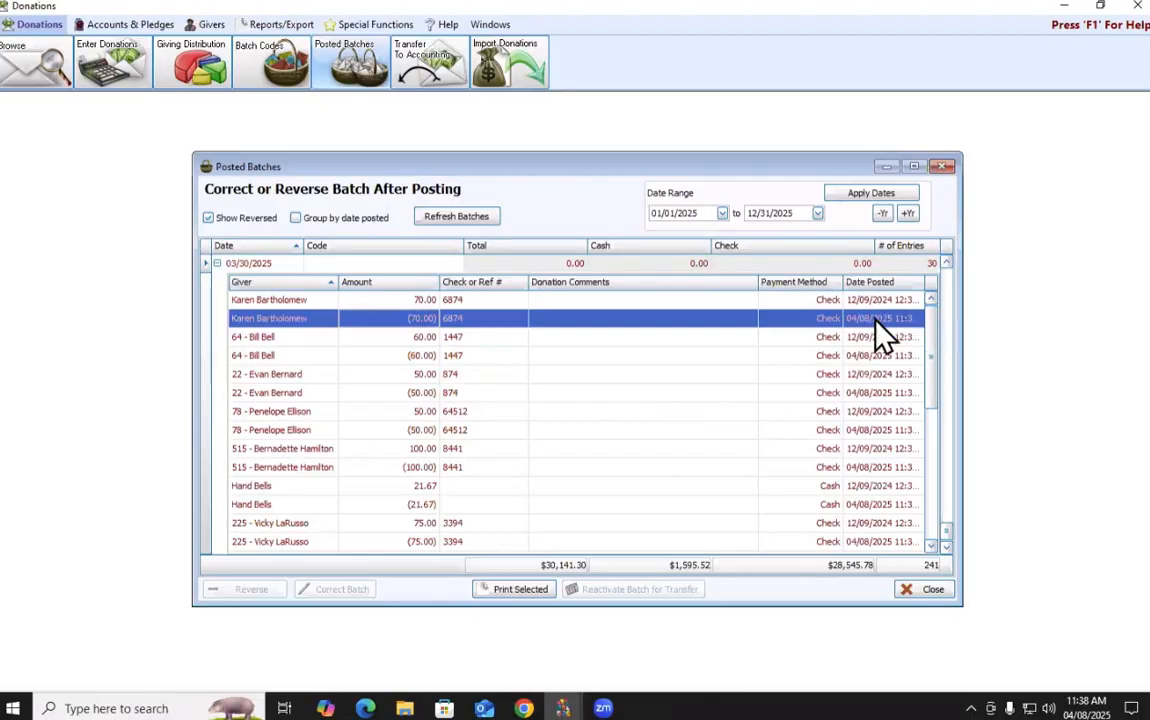
key("Up")
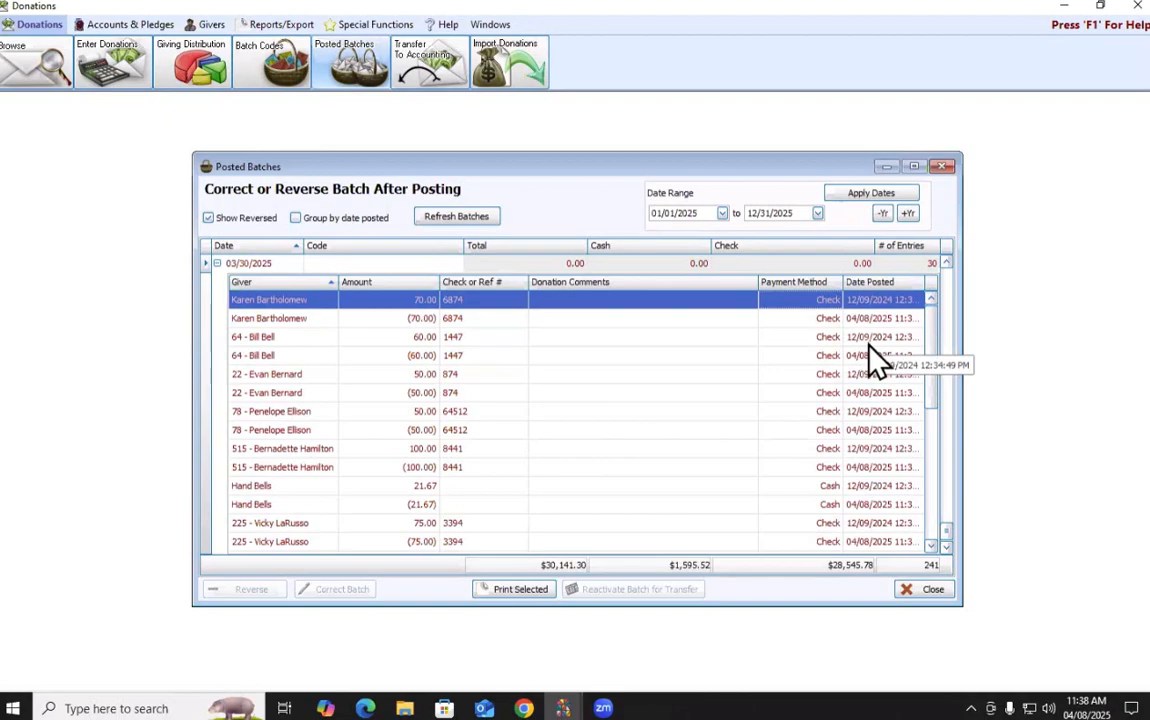
left_click(217, 263)
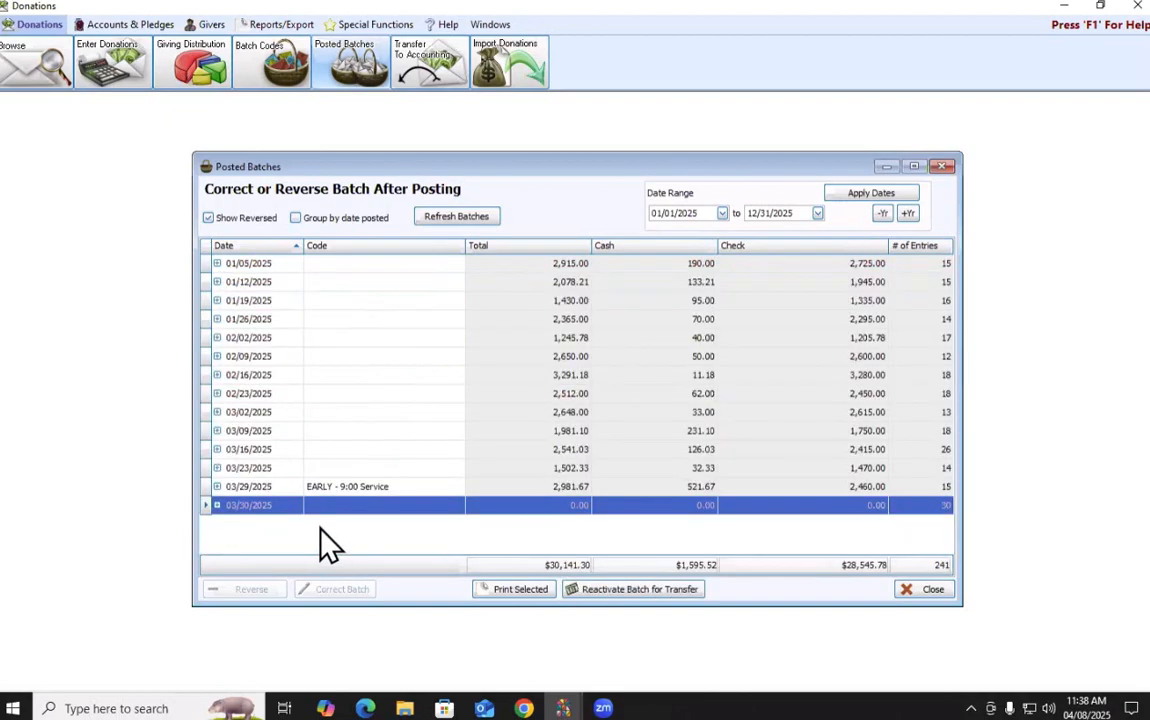
Preview the Donations Batch Report for the reversed 03/30/2025 batch, and return to the posted batches list
left_click(525, 596)
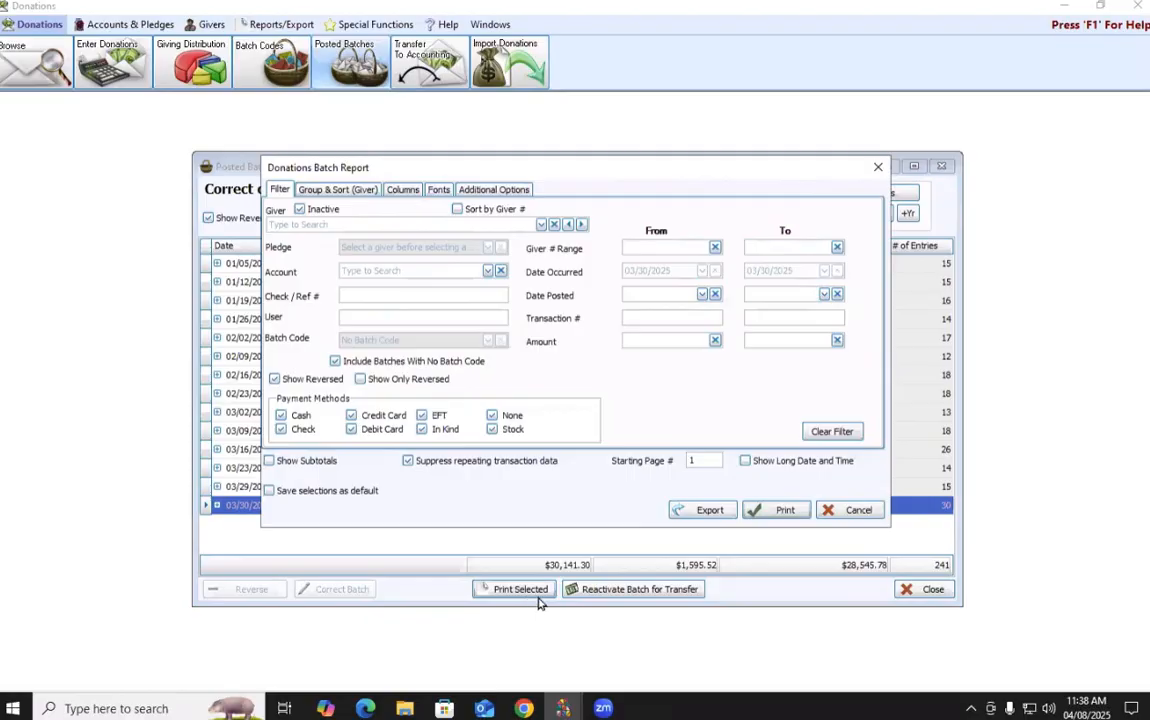
left_click(786, 512)
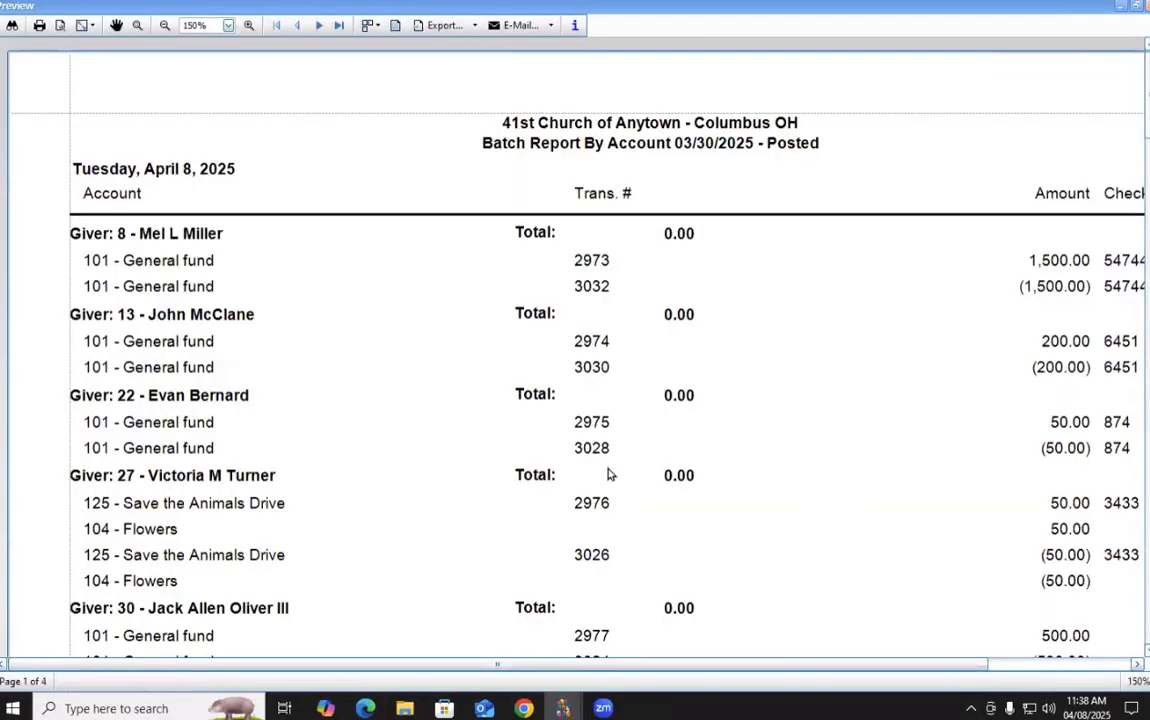
left_click(164, 25)
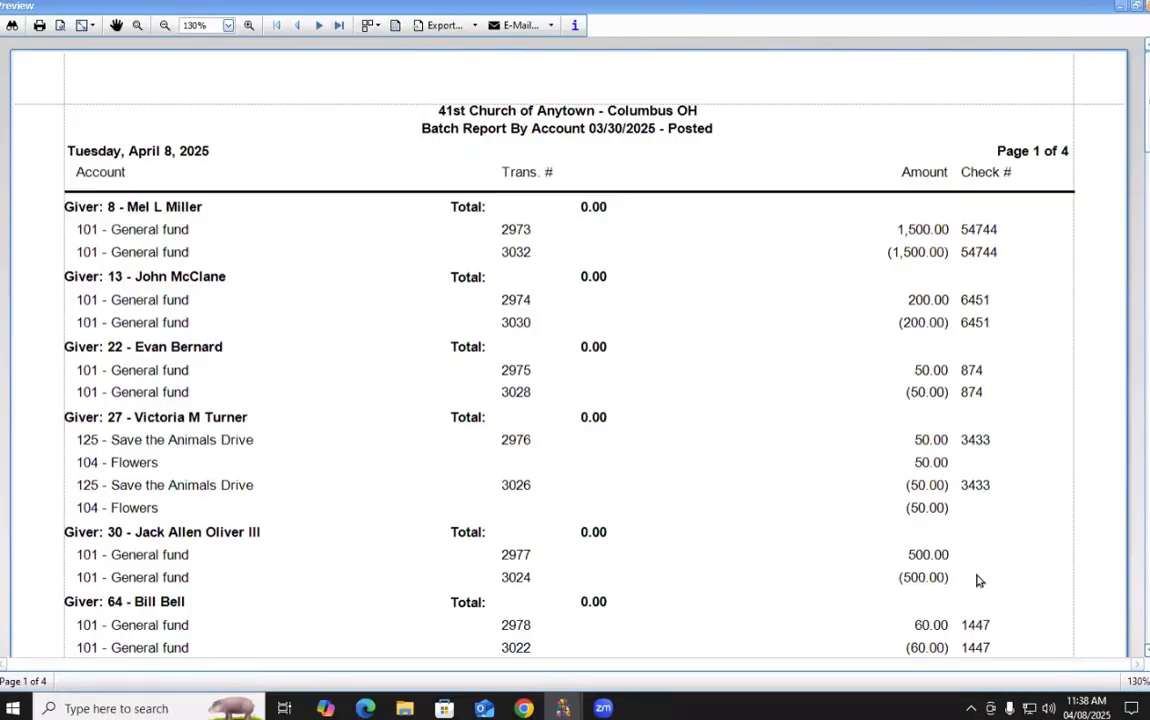
left_click(1137, 6)
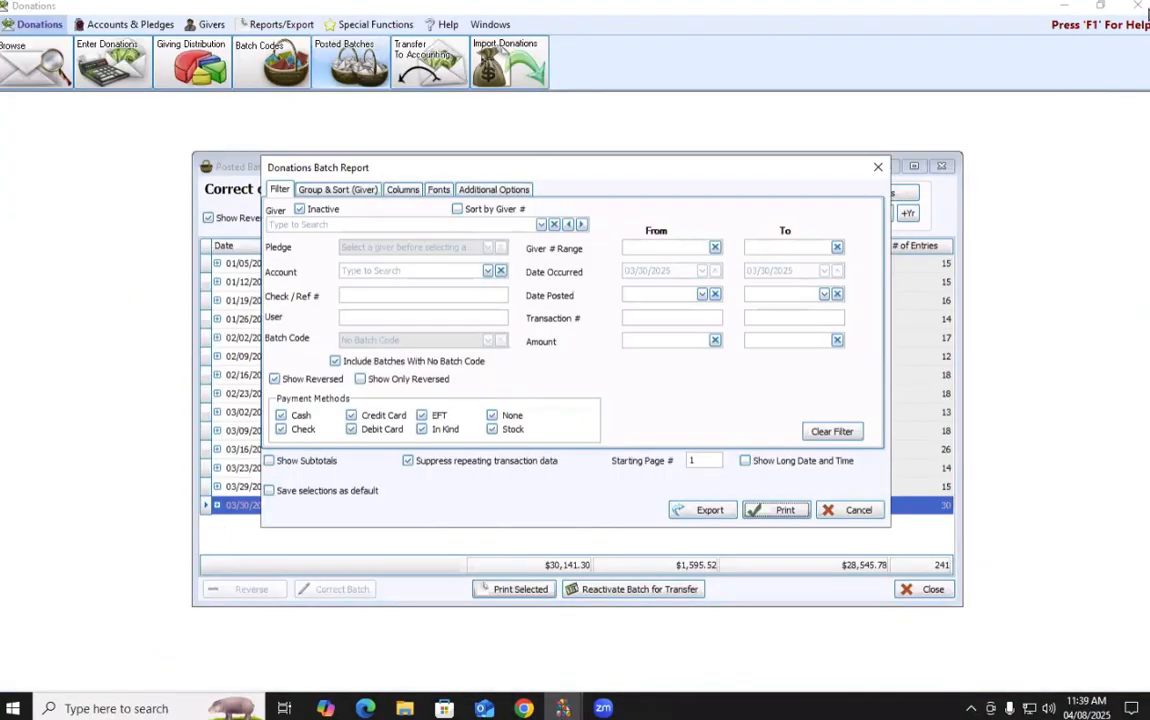
left_click(937, 212)
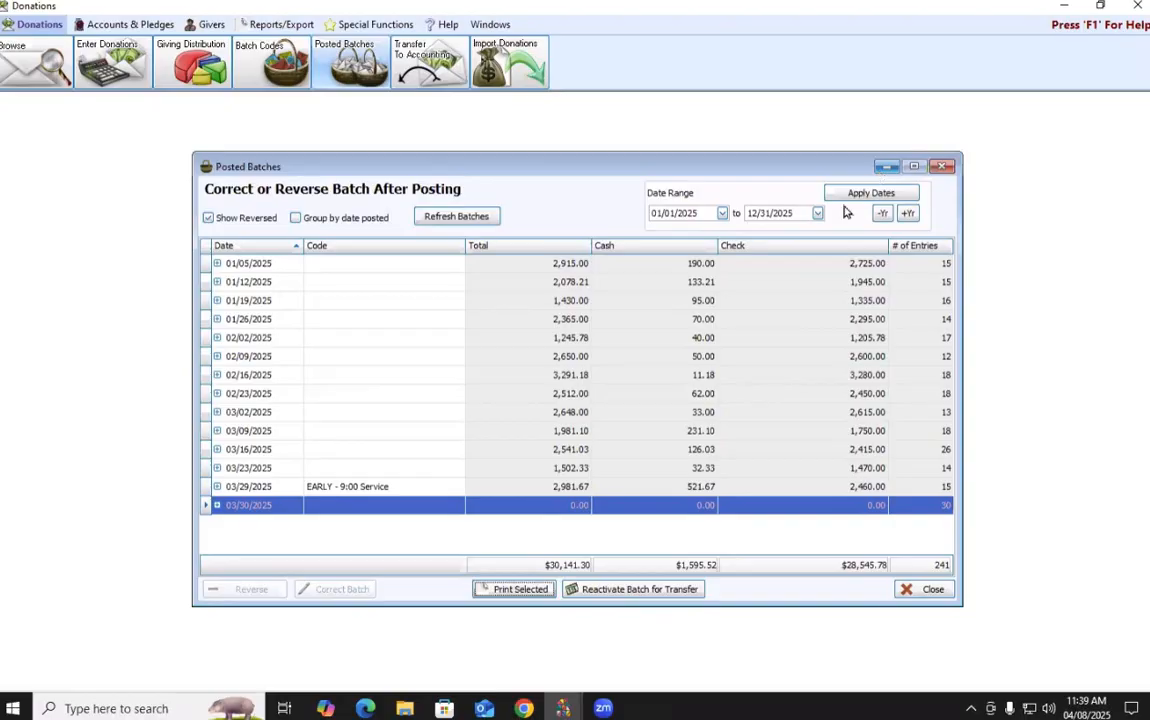
Preview the Donations Batch Report for the 03/29/2025 EARLY - 9:00 Service batch, check its heading and transactions, and close the report and Posted Batches
left_click(264, 490)
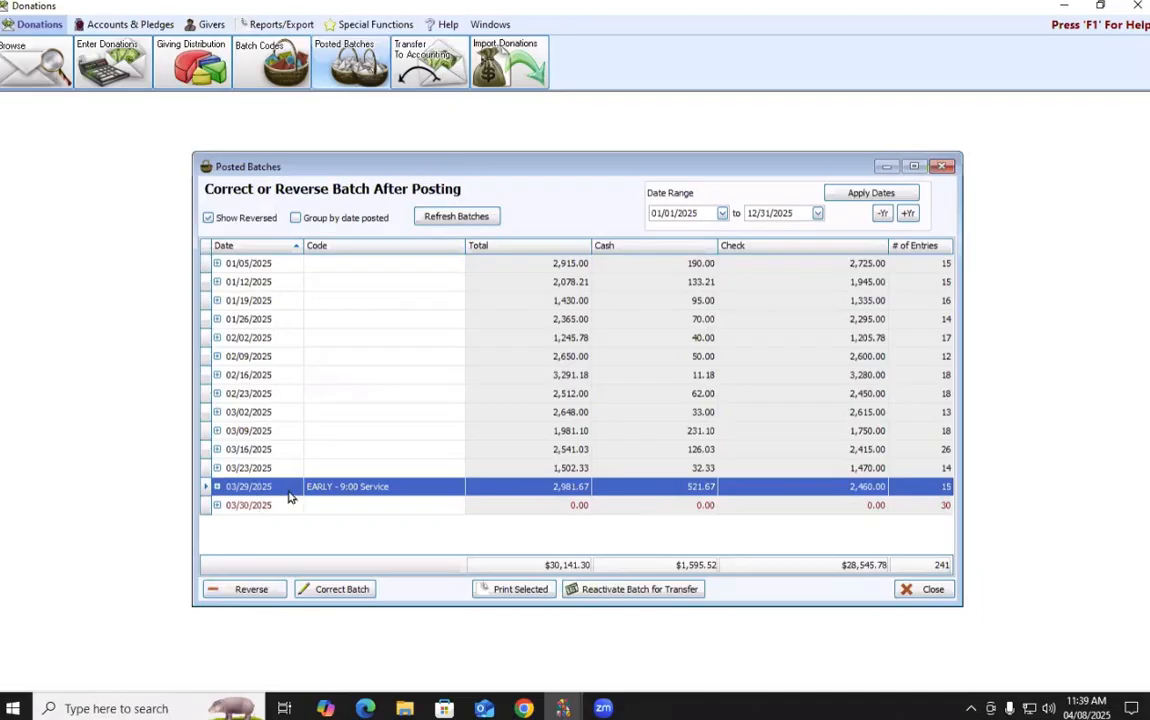
left_click(535, 591)
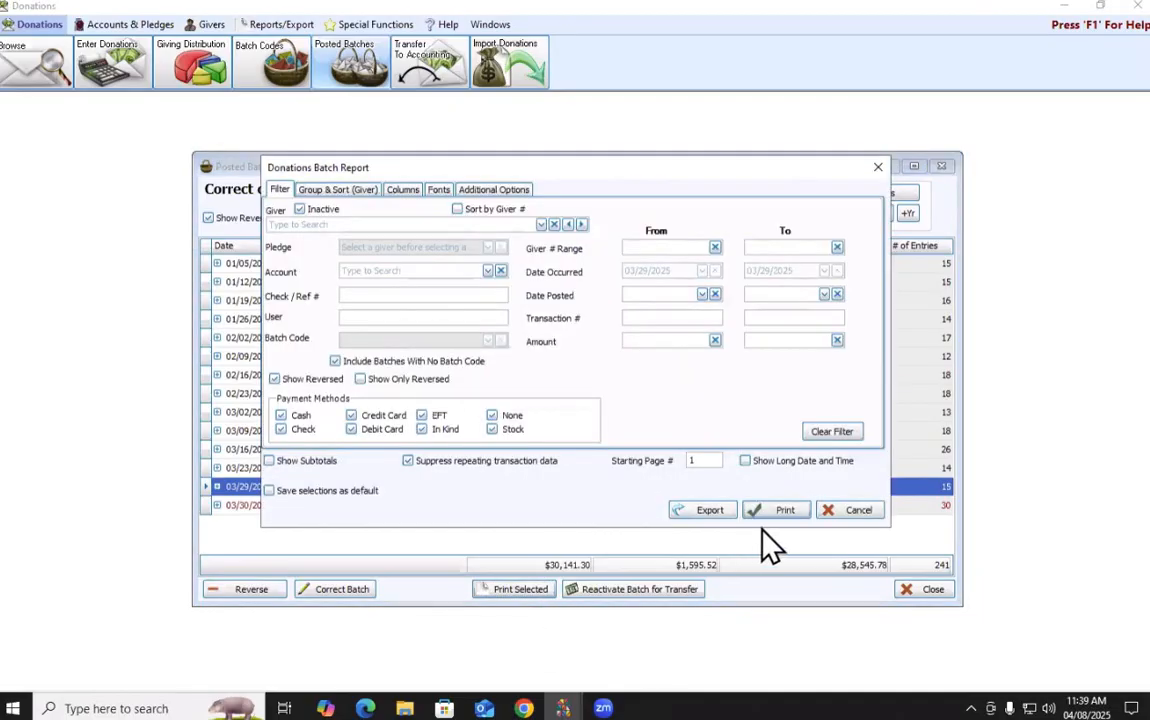
left_click(798, 517)
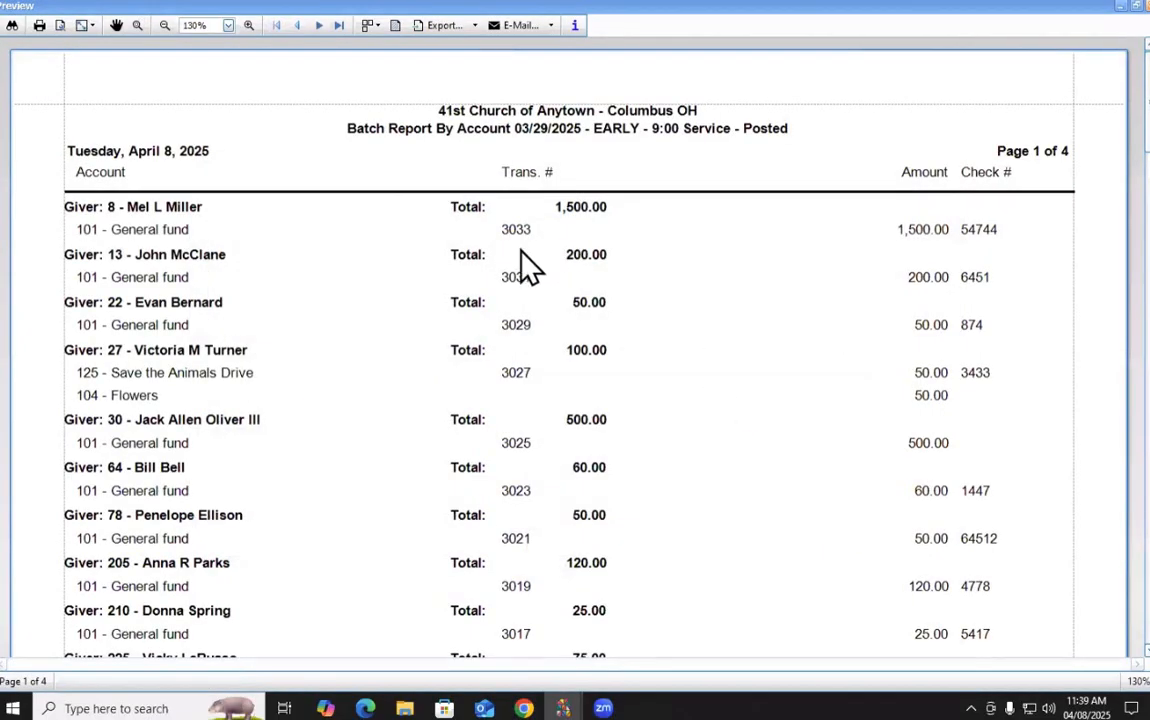
left_click(164, 27)
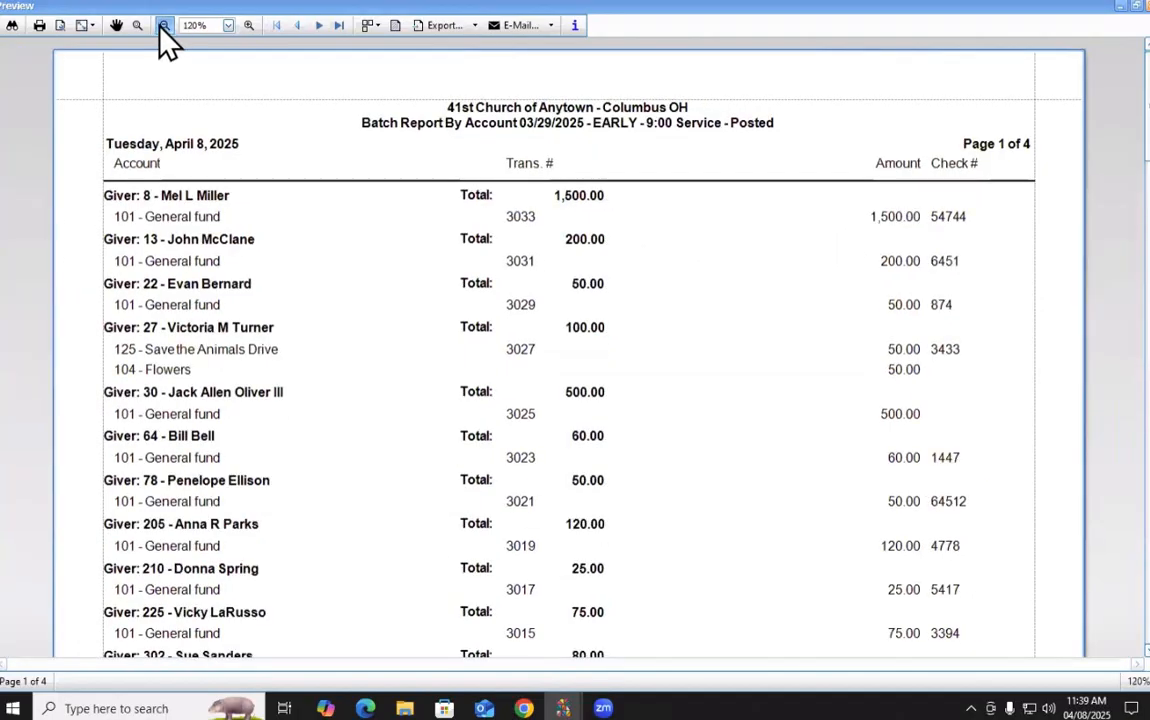
scroll(521, 470, "down", 3)
scroll(549, 506, "up", 3)
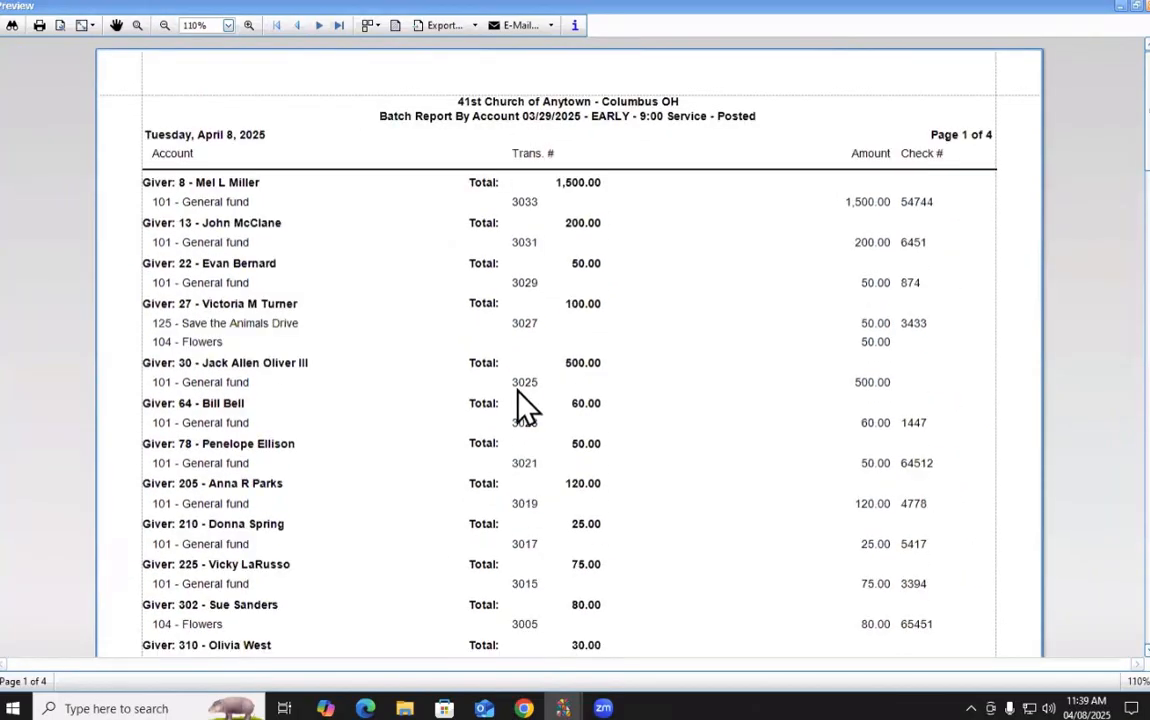
left_click(553, 117)
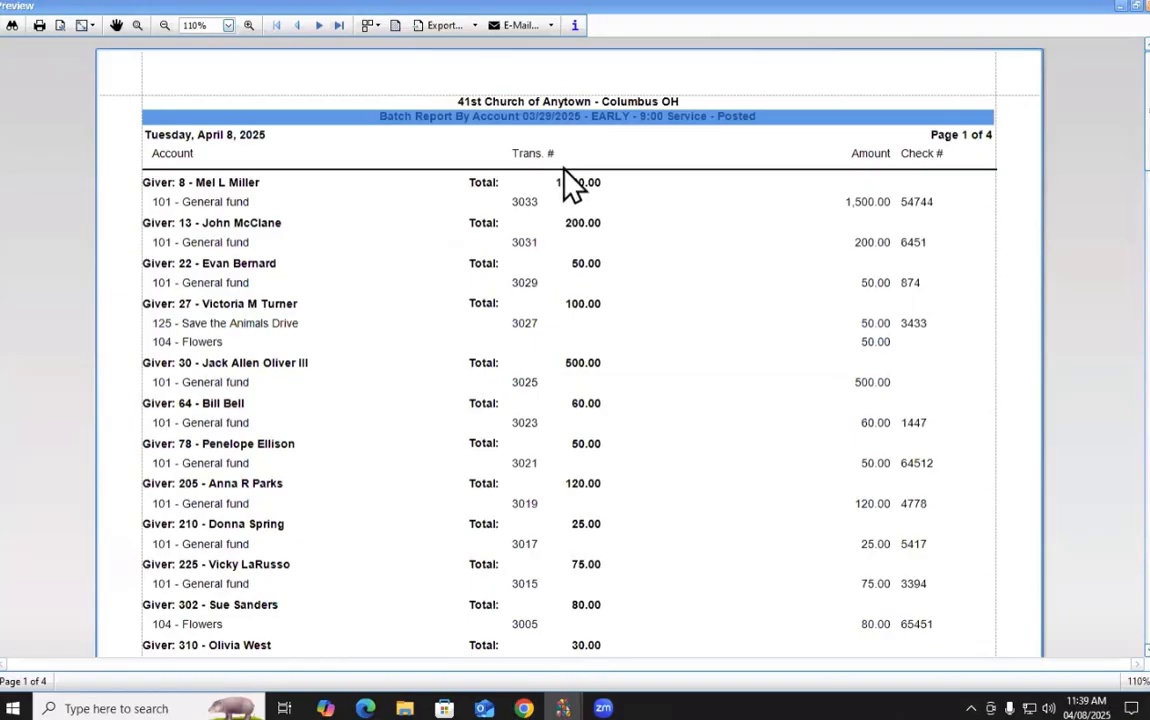
left_click(695, 280)
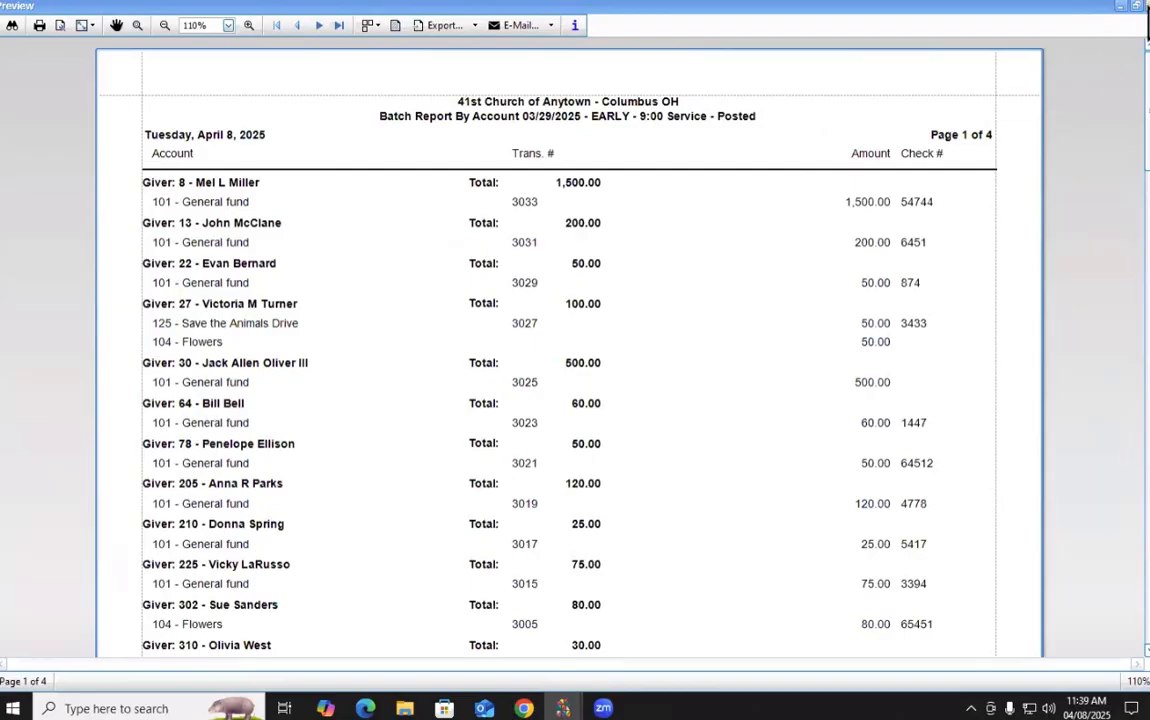
left_click(1146, 5)
left_click(852, 510)
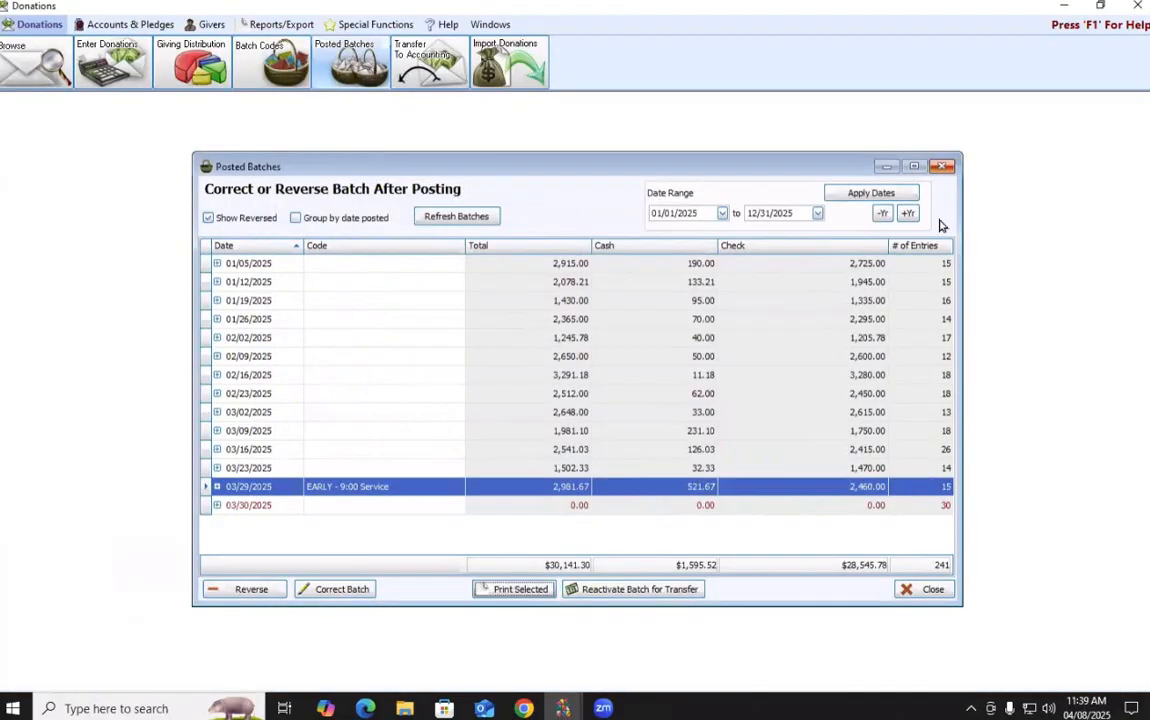
left_click(943, 165)
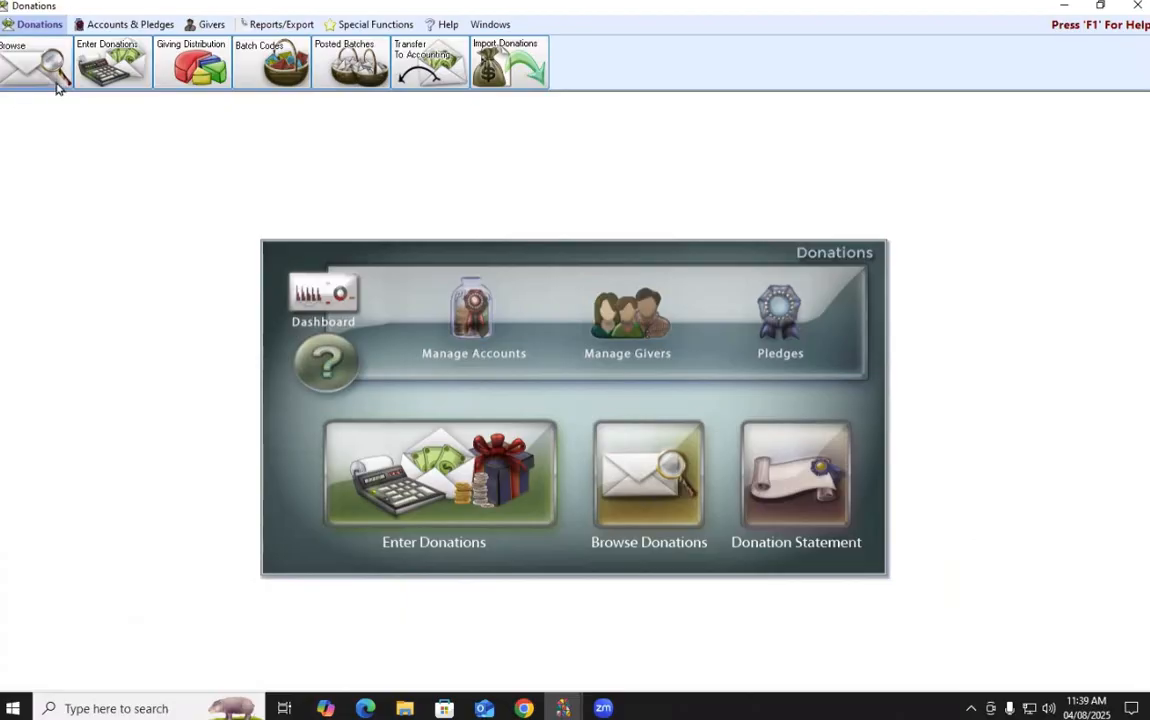
Open Browse Donations for 2025 and collapse the first giver's entries
left_click(35, 62)
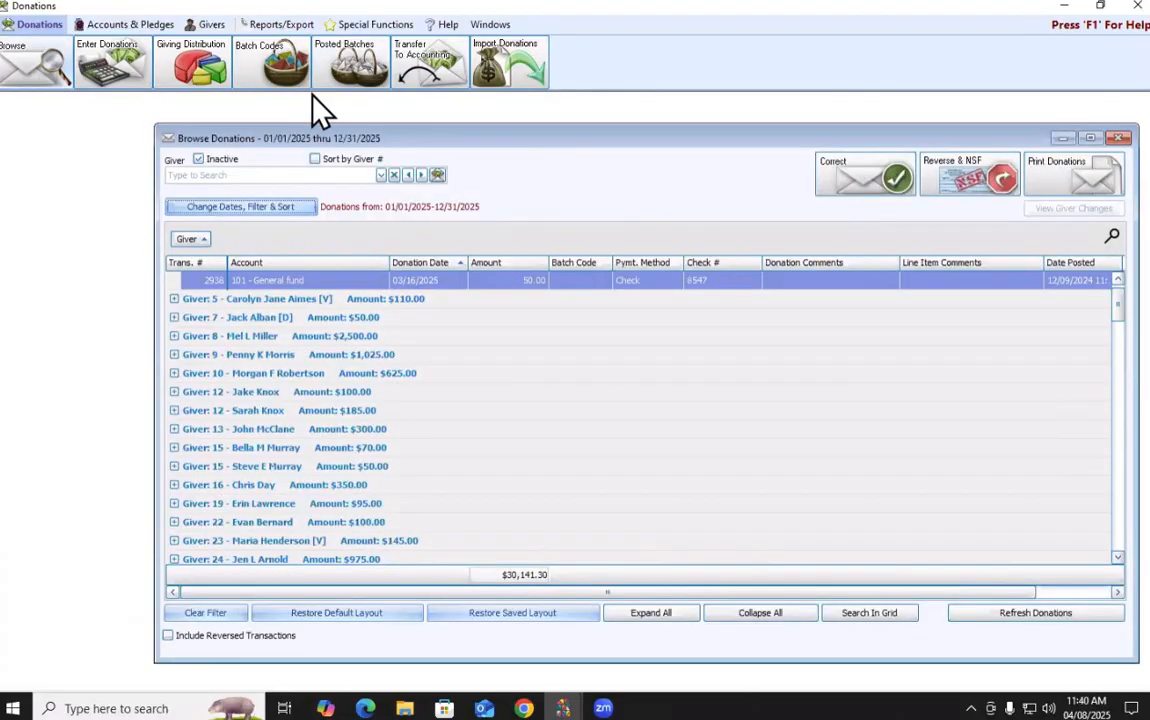
left_click_drag(396, 147, 368, 141)
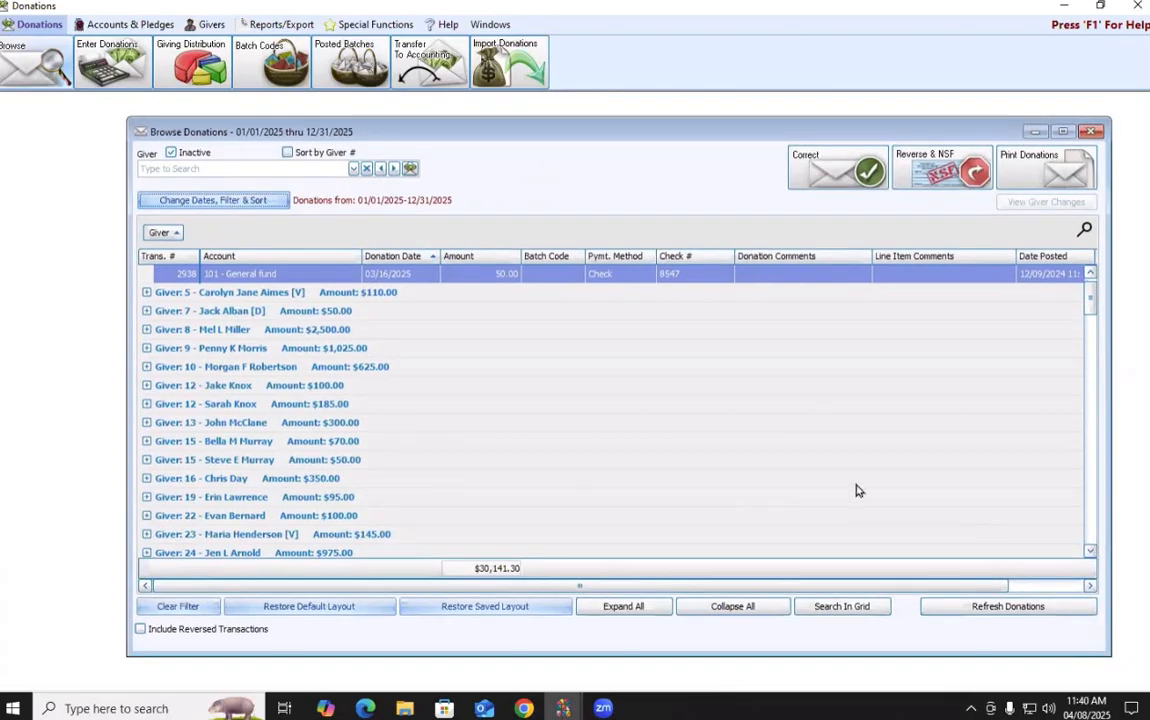
scroll(855, 488, "up", 1)
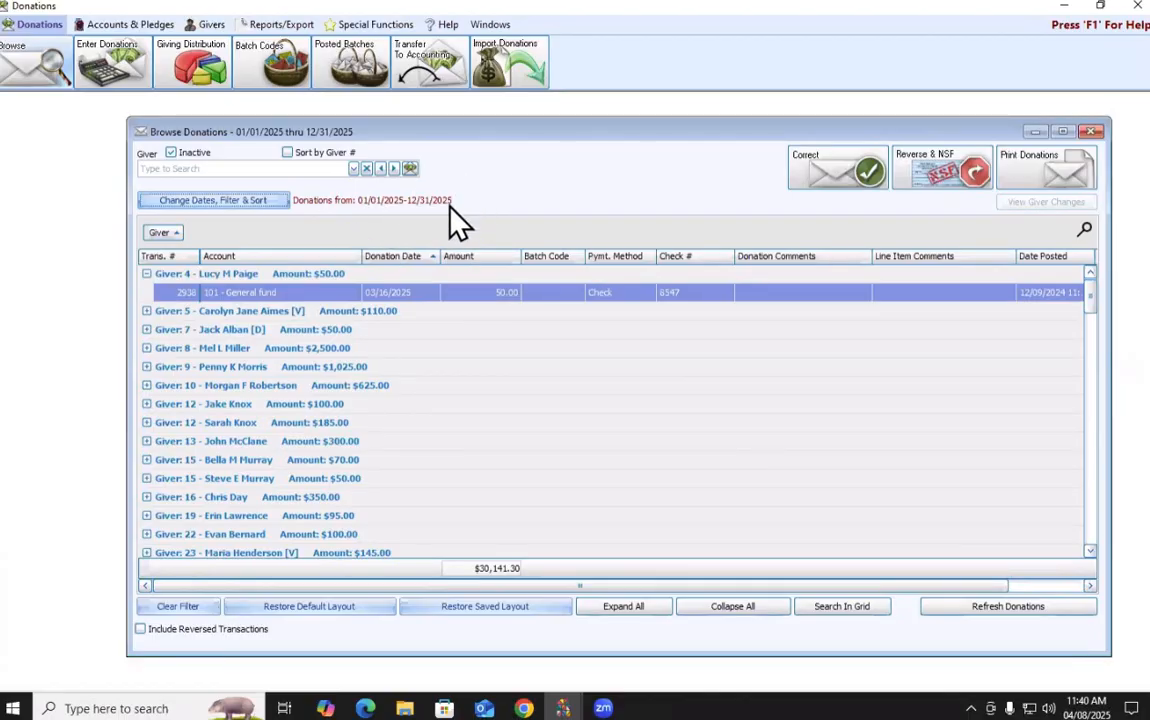
left_click(146, 273)
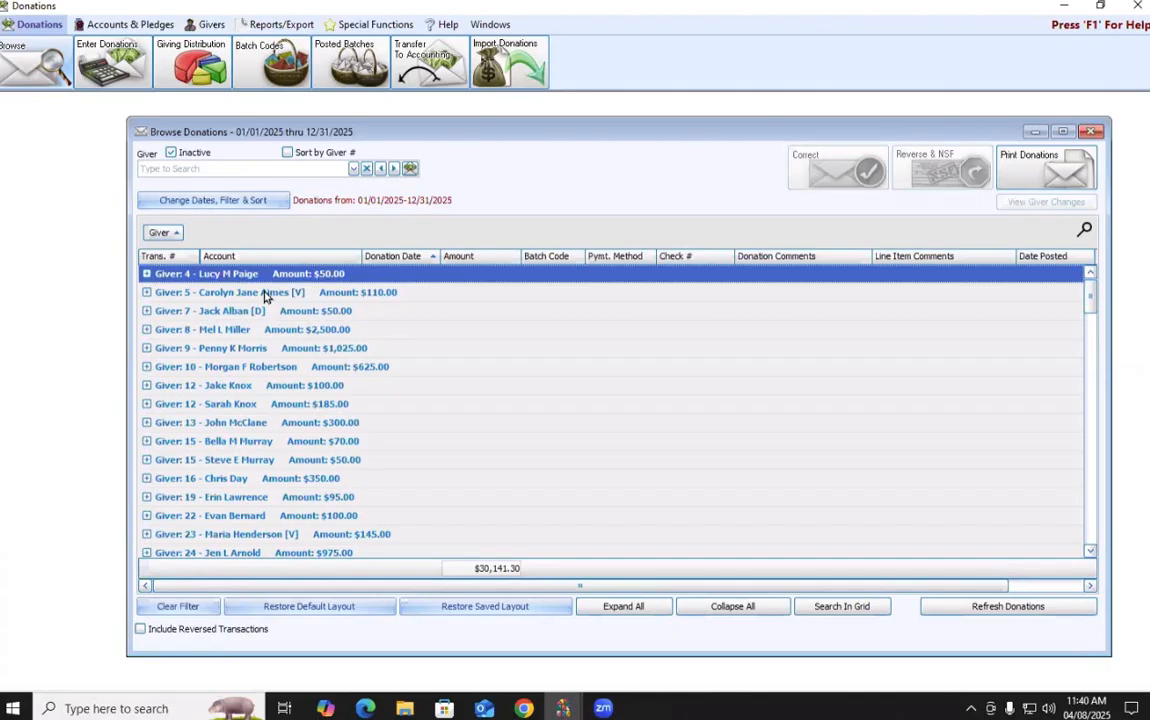
Look up giver 24 by last name in the donation browser and examine that giver's 2025 donation lines
left_click(235, 168)
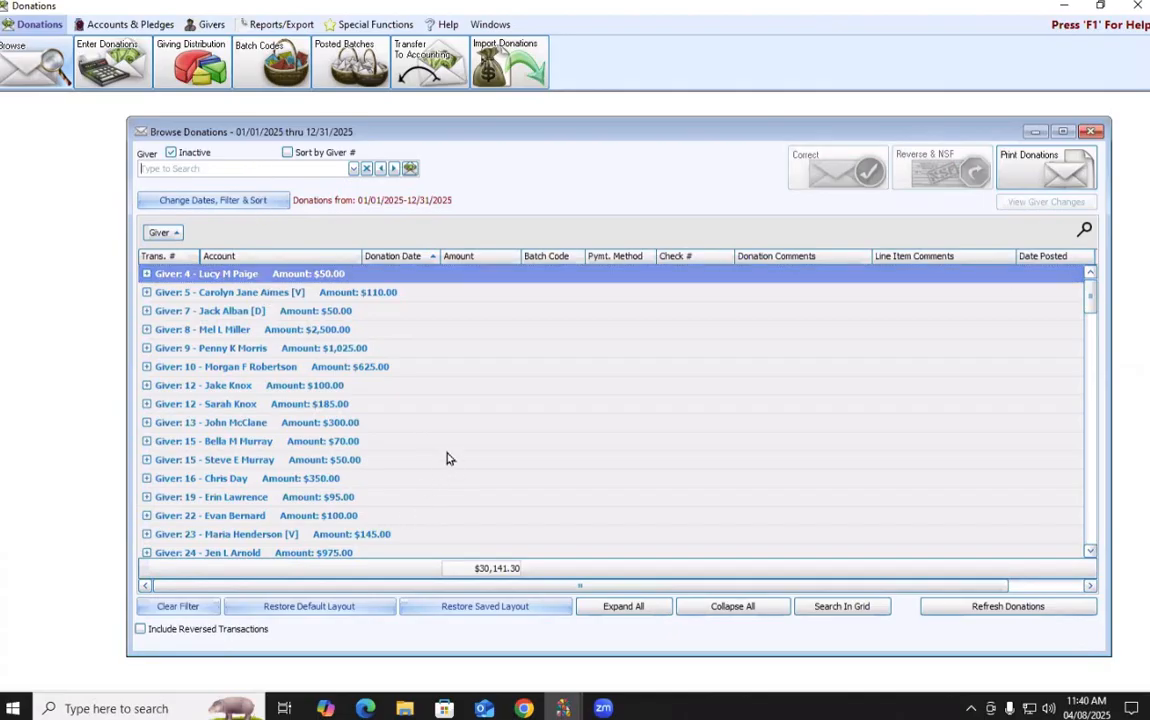
type("arnol")
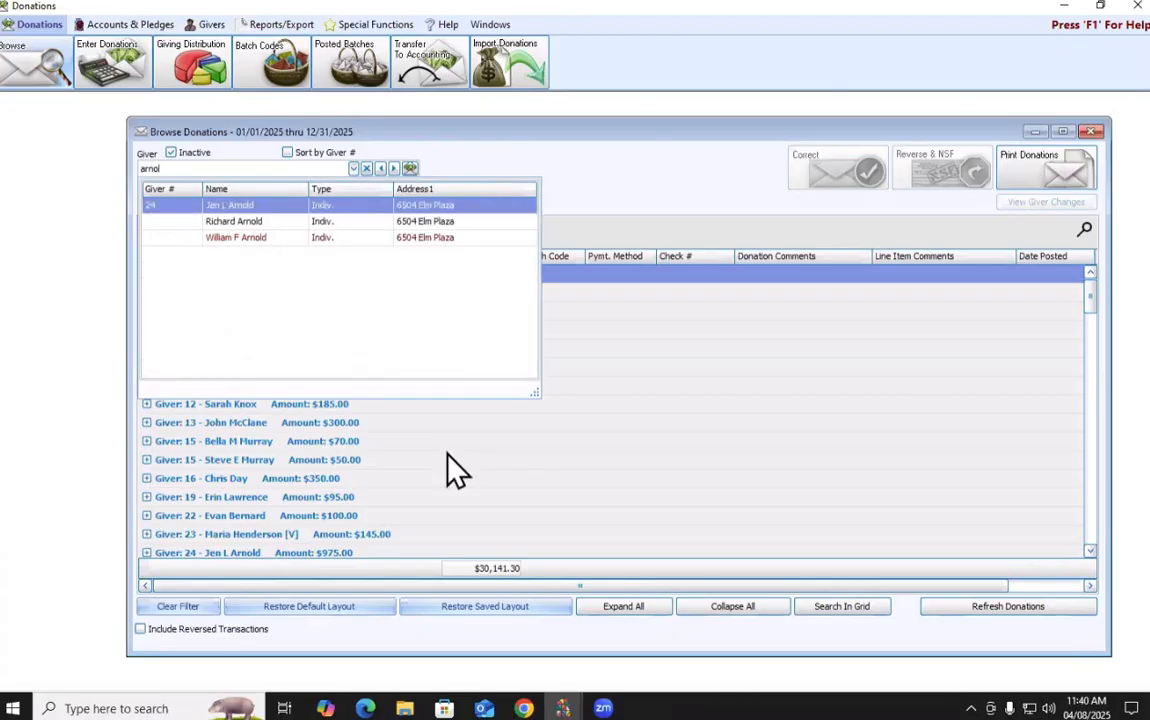
key("Return")
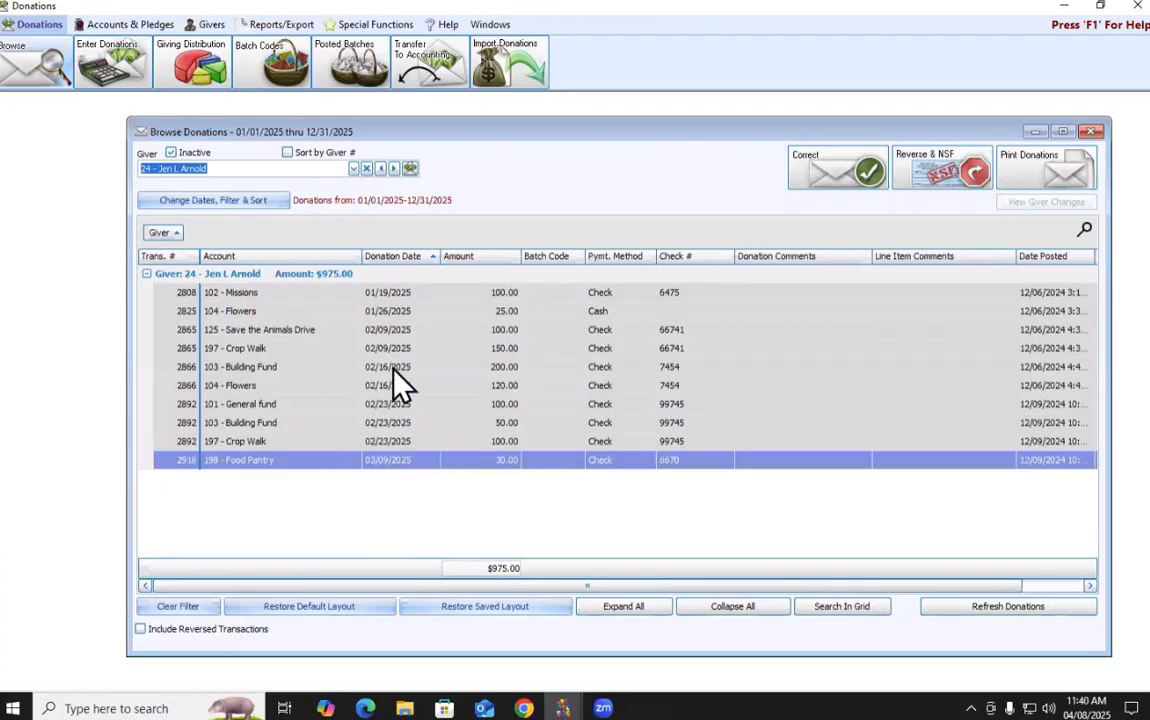
left_click(146, 274)
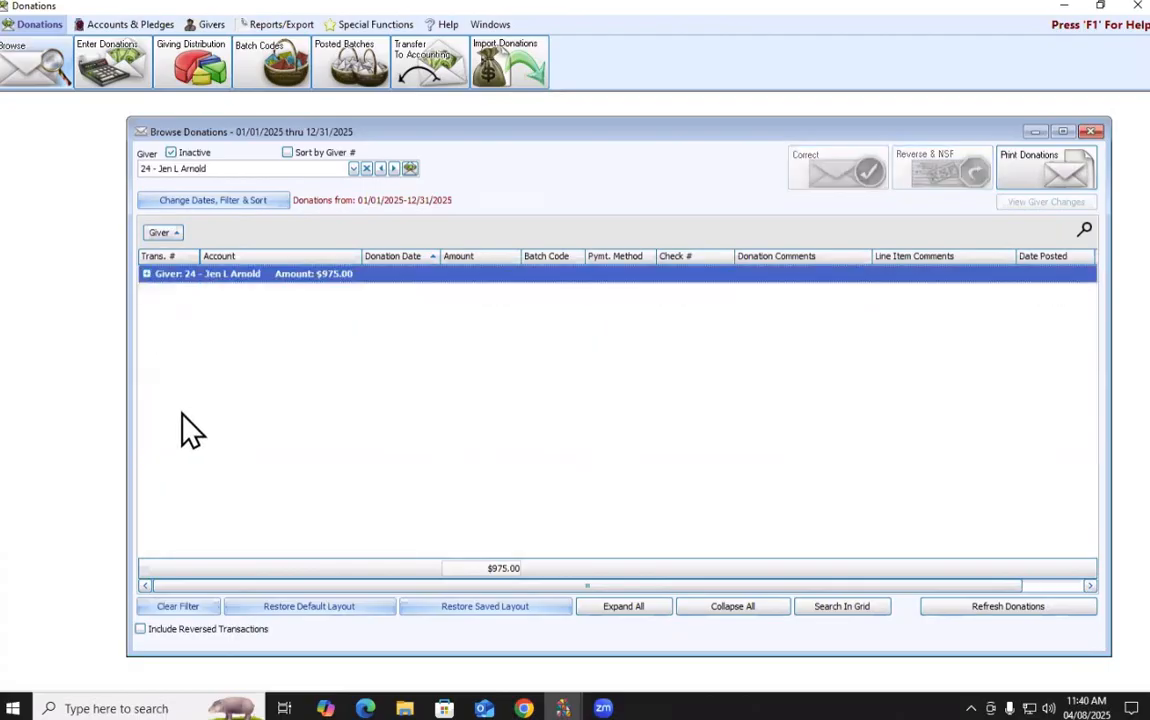
left_click(146, 274)
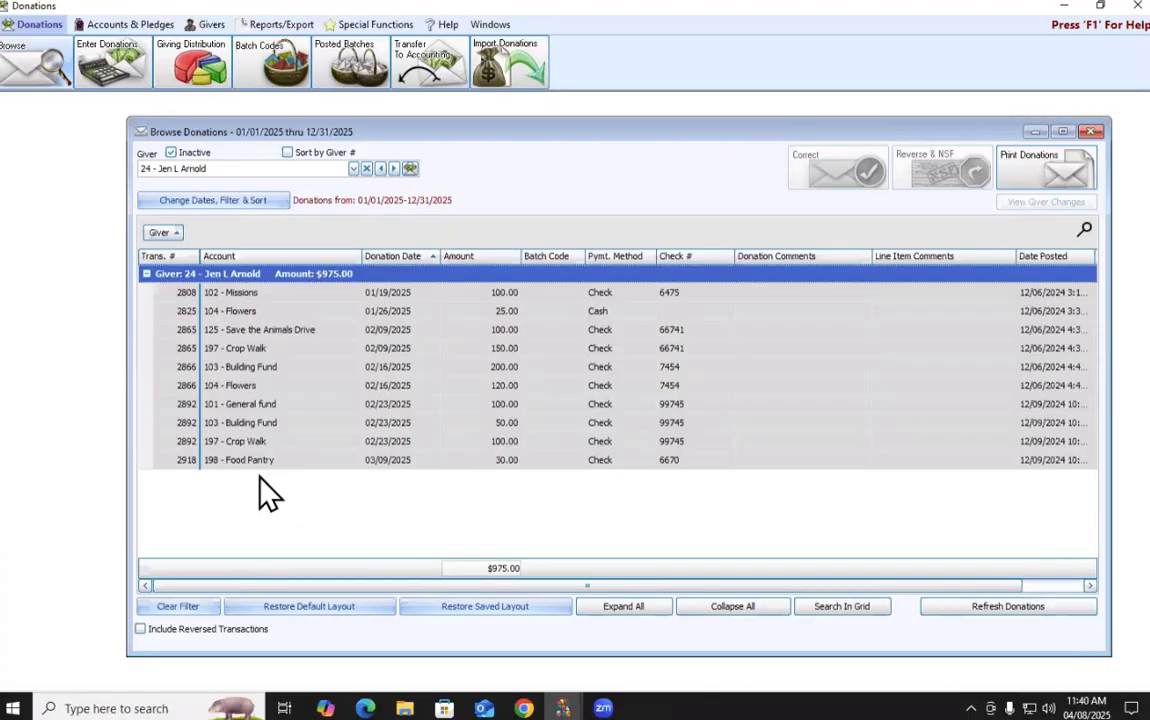
Clear the giver filter, and inspect the date, filter and sort options without applying changes
left_click(164, 611)
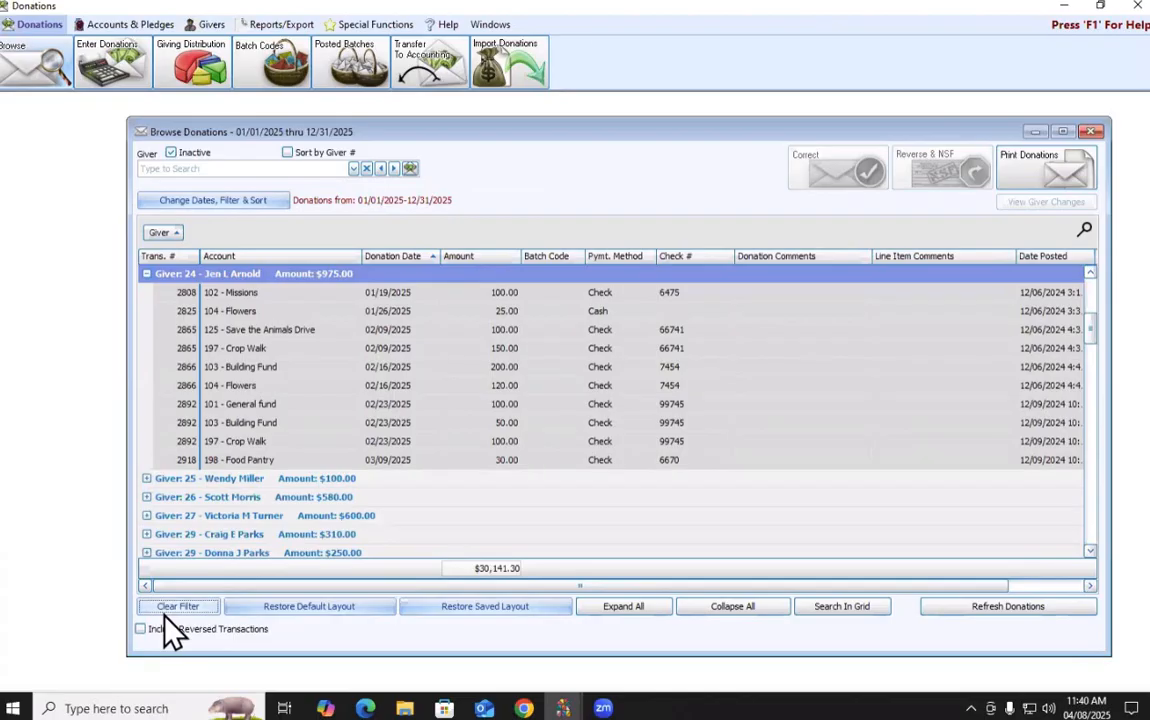
left_click(222, 205)
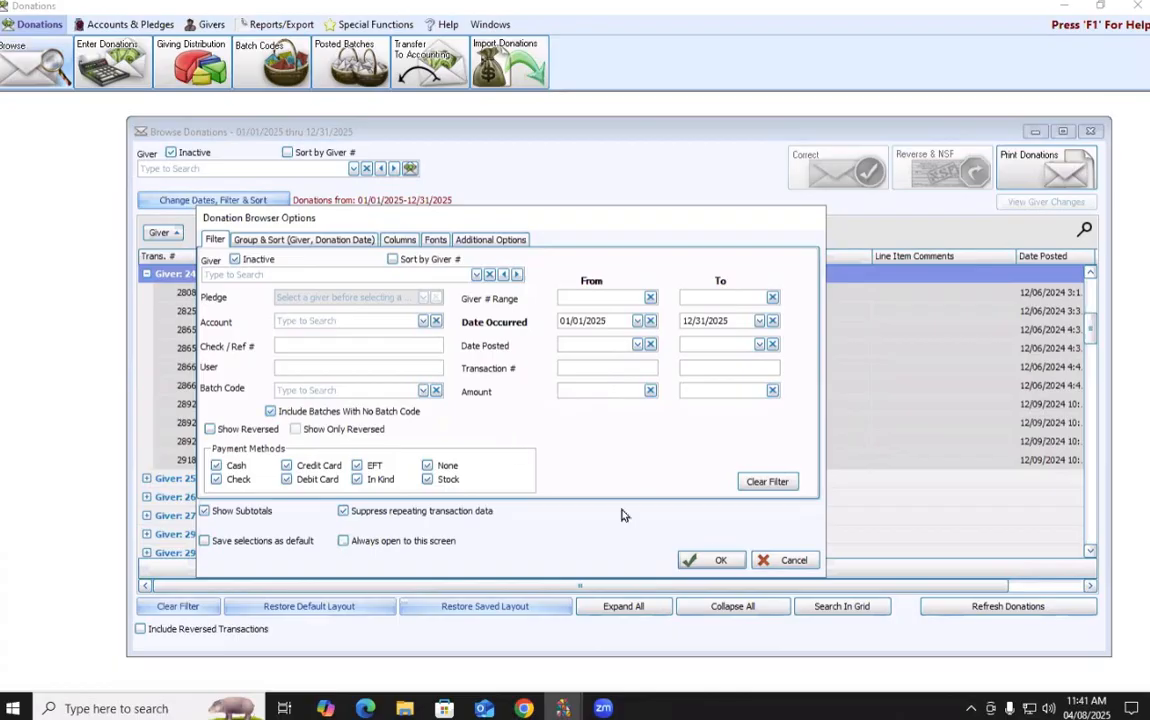
left_click(790, 561)
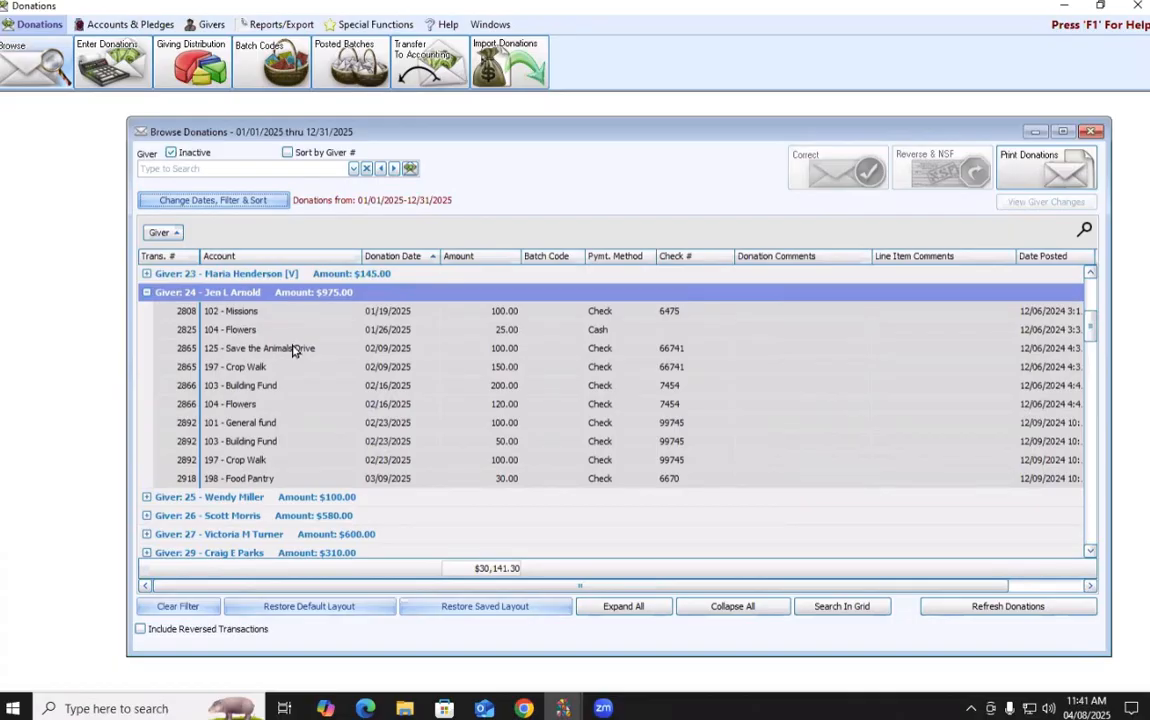
Open giver 24's 03/09/2025 Food Pantry donation for correction and move the correction window clear of the header area
left_click(485, 484)
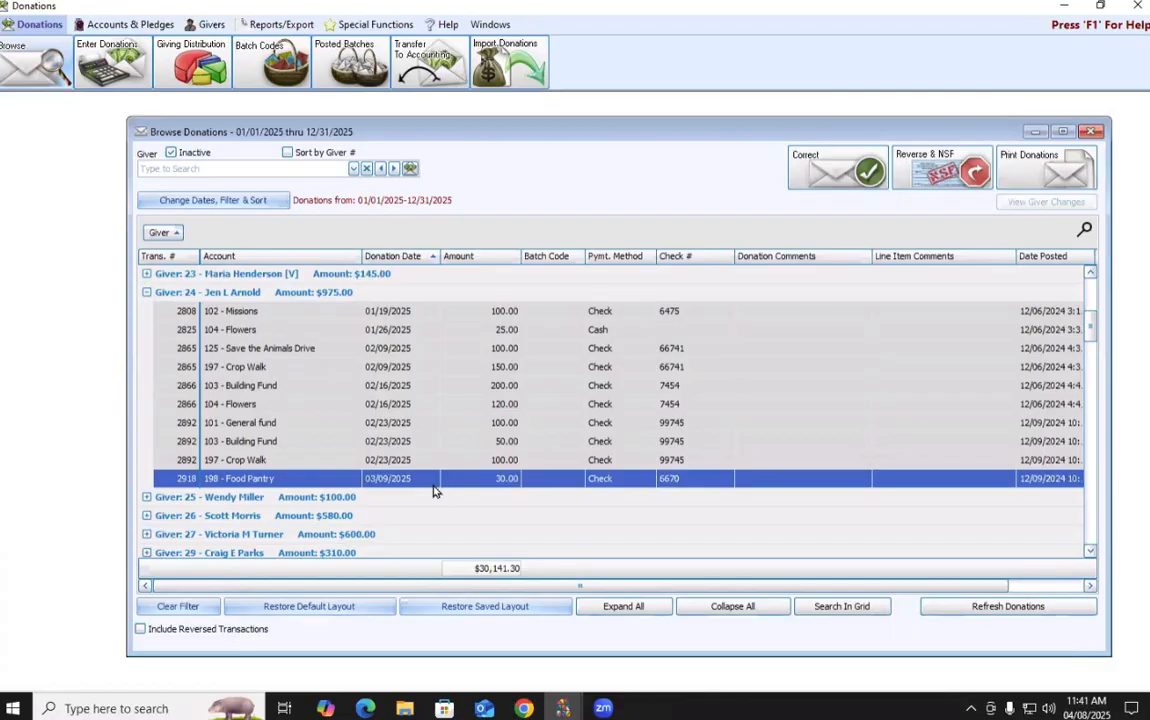
left_click(388, 295)
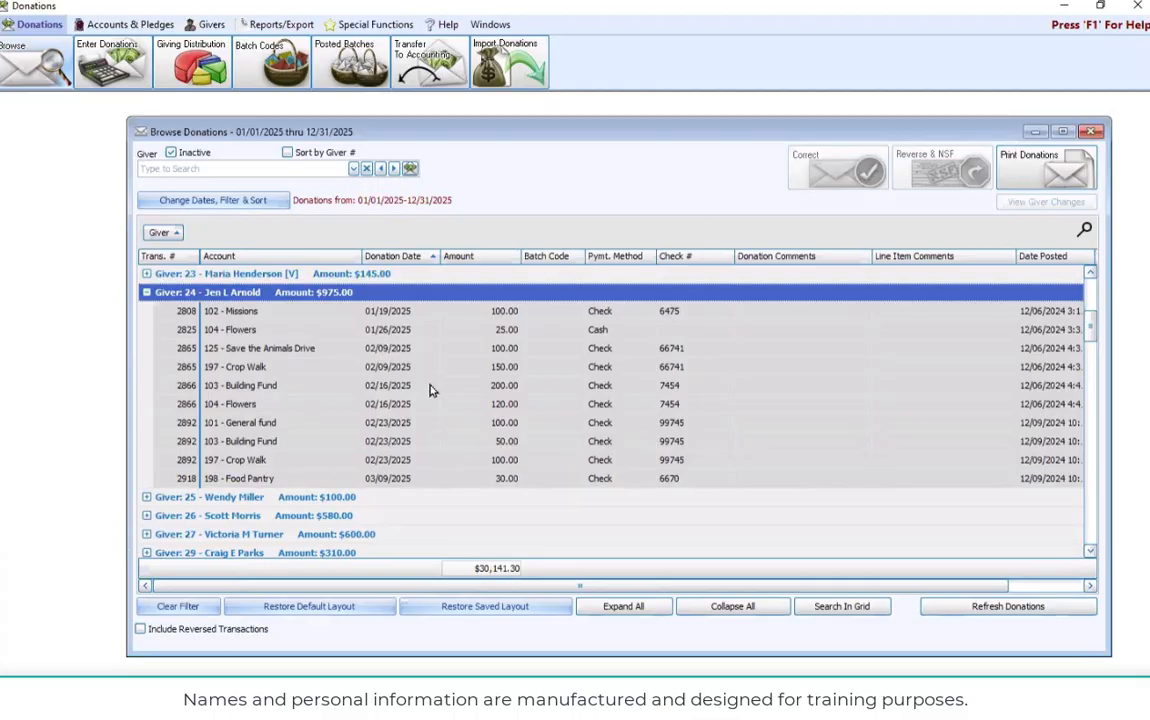
left_click(470, 485)
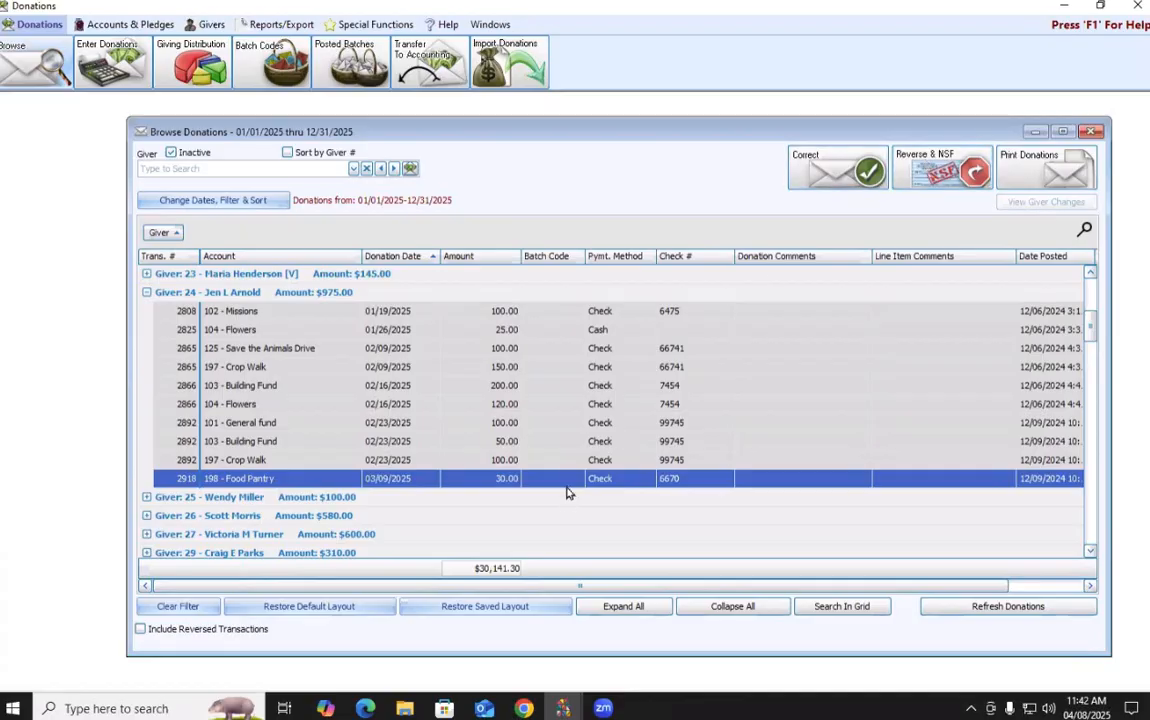
left_click(843, 170)
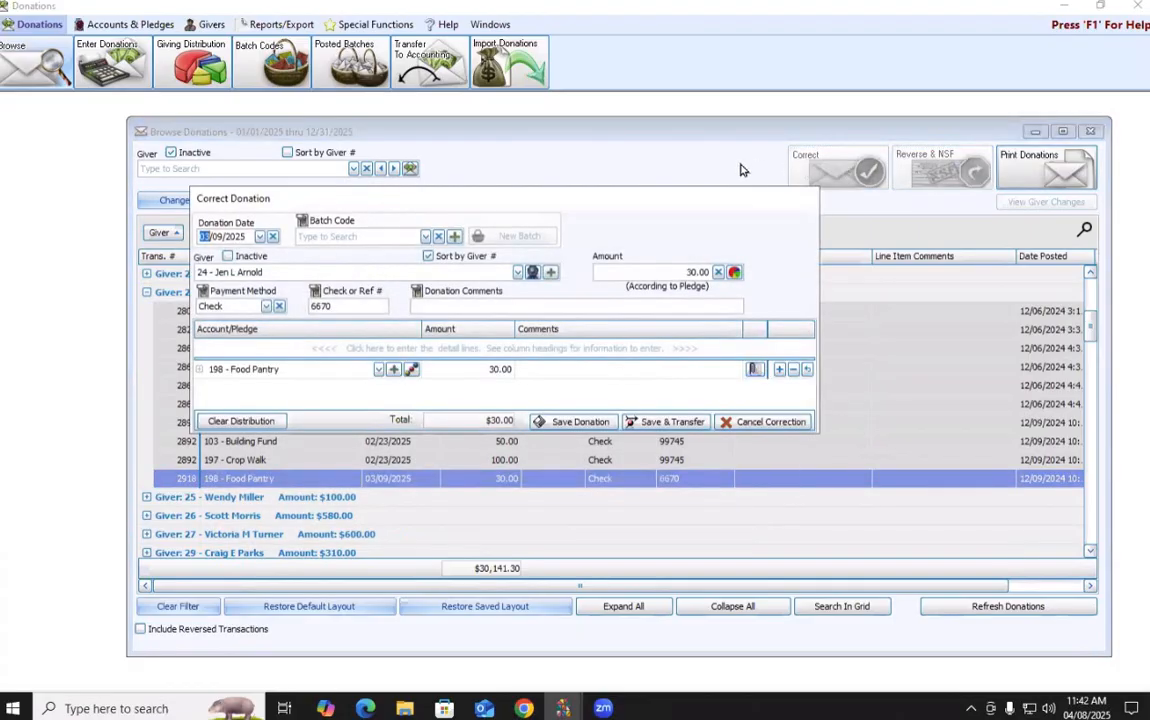
left_click_drag(687, 210, 781, 307)
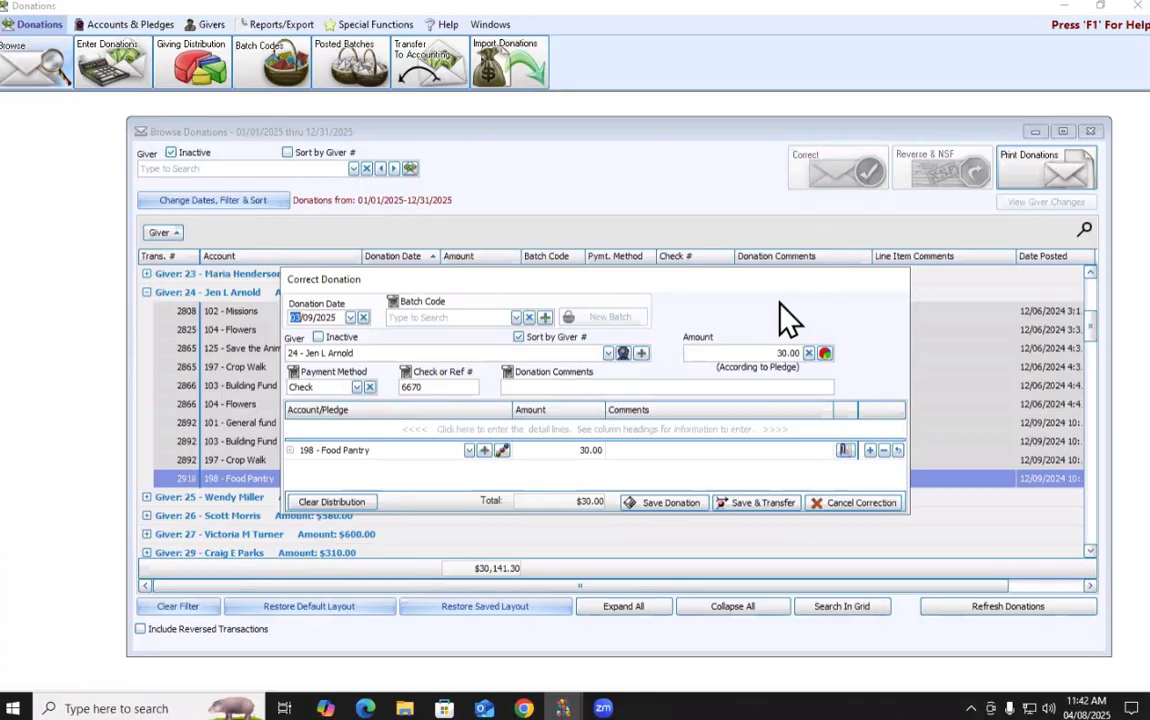
Set the donation amount to 35.00 and change its detail line's account to 225 - Kitchen Renovation Giving
left_click(518, 337)
left_click(760, 353)
type("35.00")
left_click(470, 452)
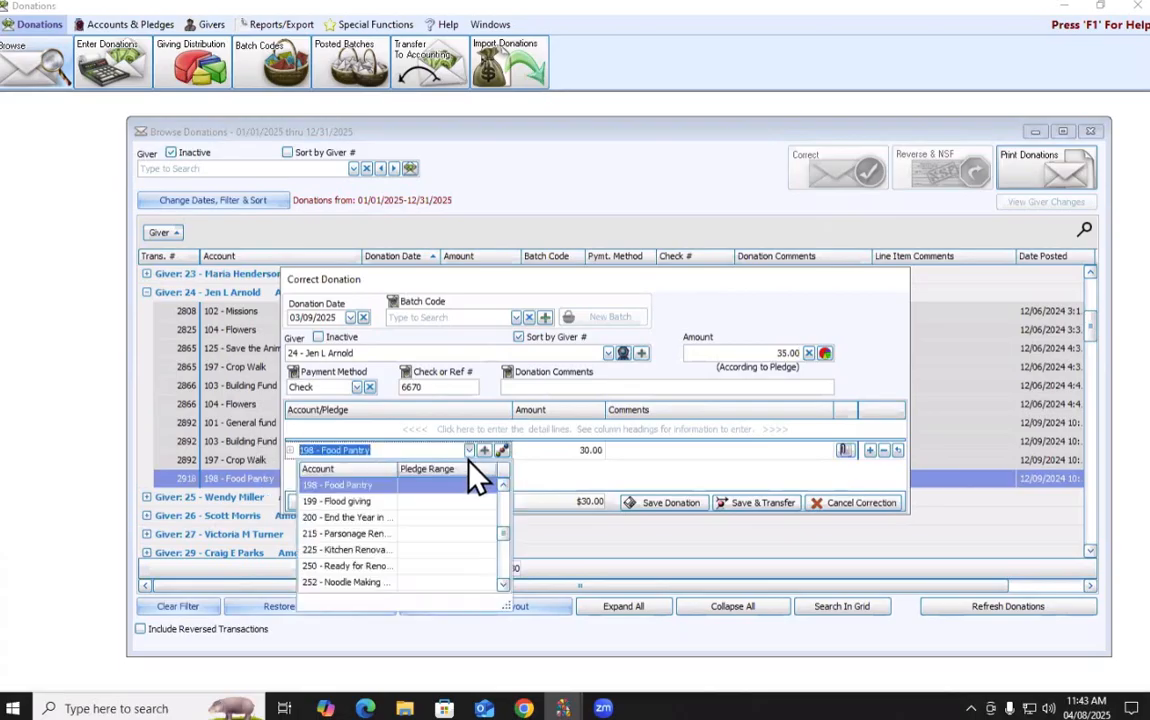
left_click(382, 552)
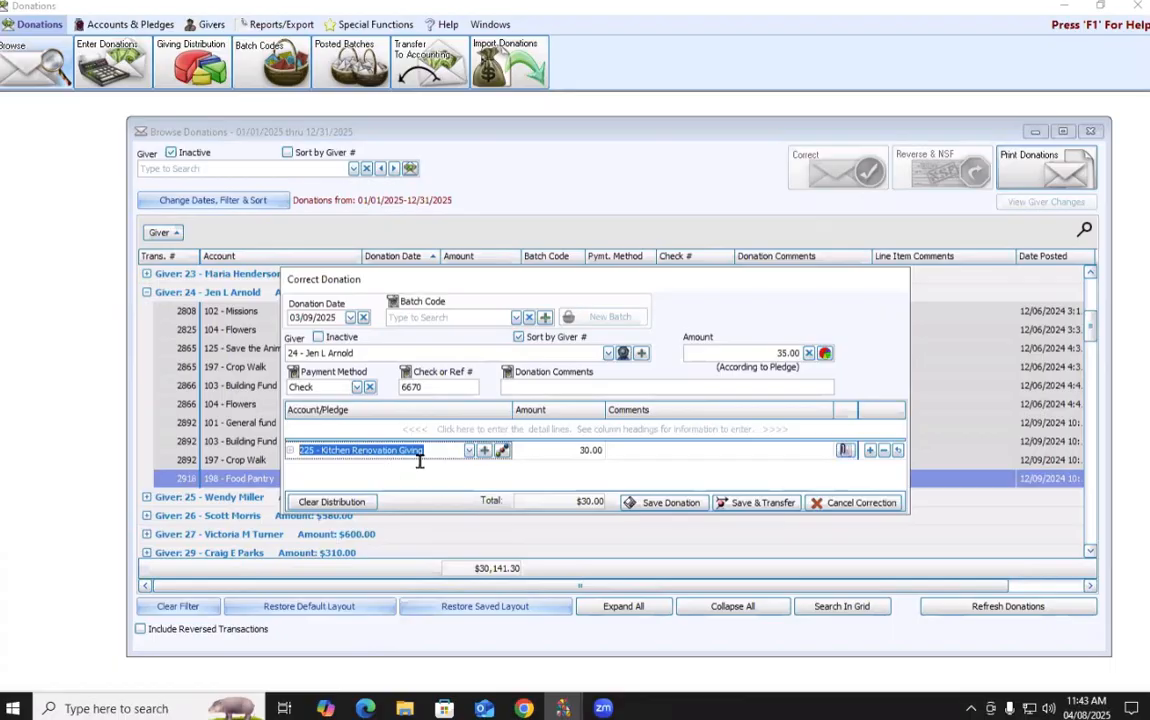
Try splitting the donation into 30.00 for Kitchen Renovation Giving and 5.00 for 198 - Food Pantry, and cancel the correction
left_click(570, 451)
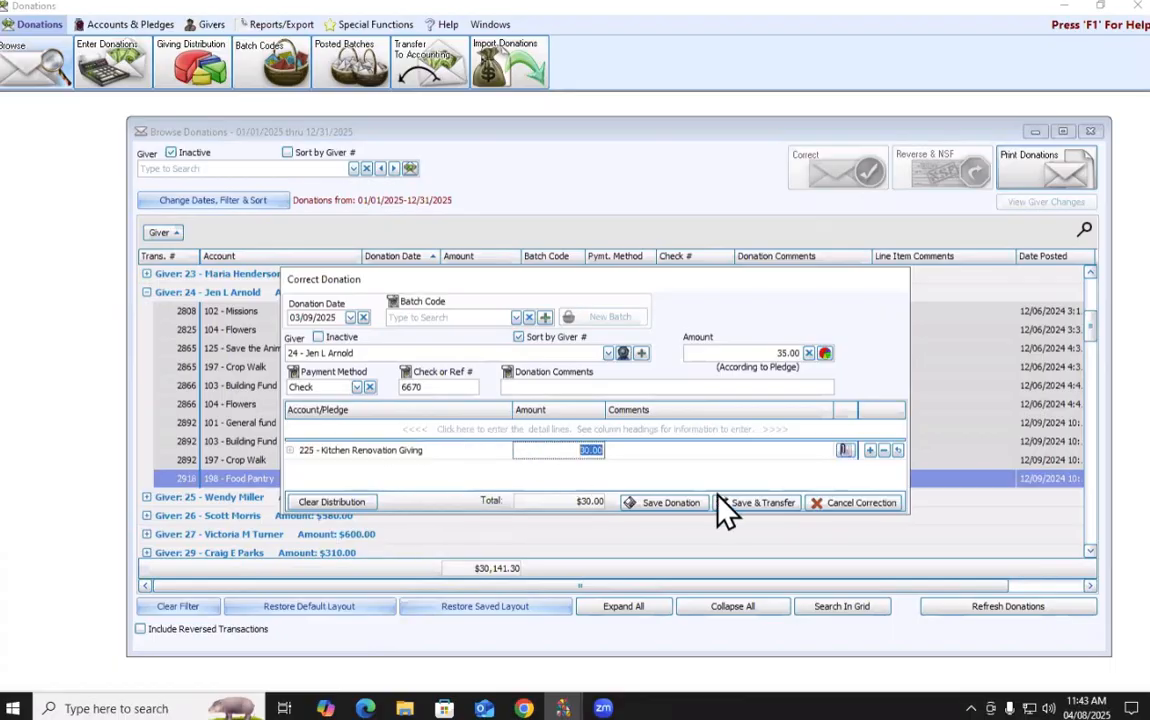
type("35.00")
left_click(587, 450)
key("Delete")
type("0")
left_click(870, 451)
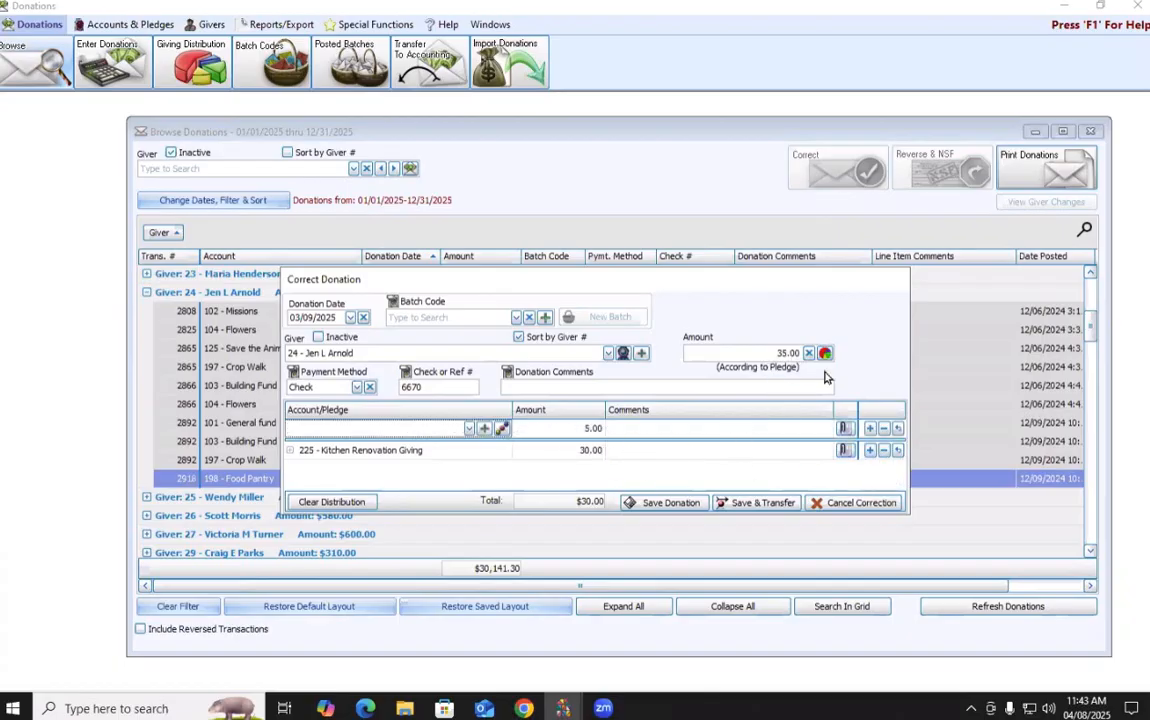
left_click(420, 428)
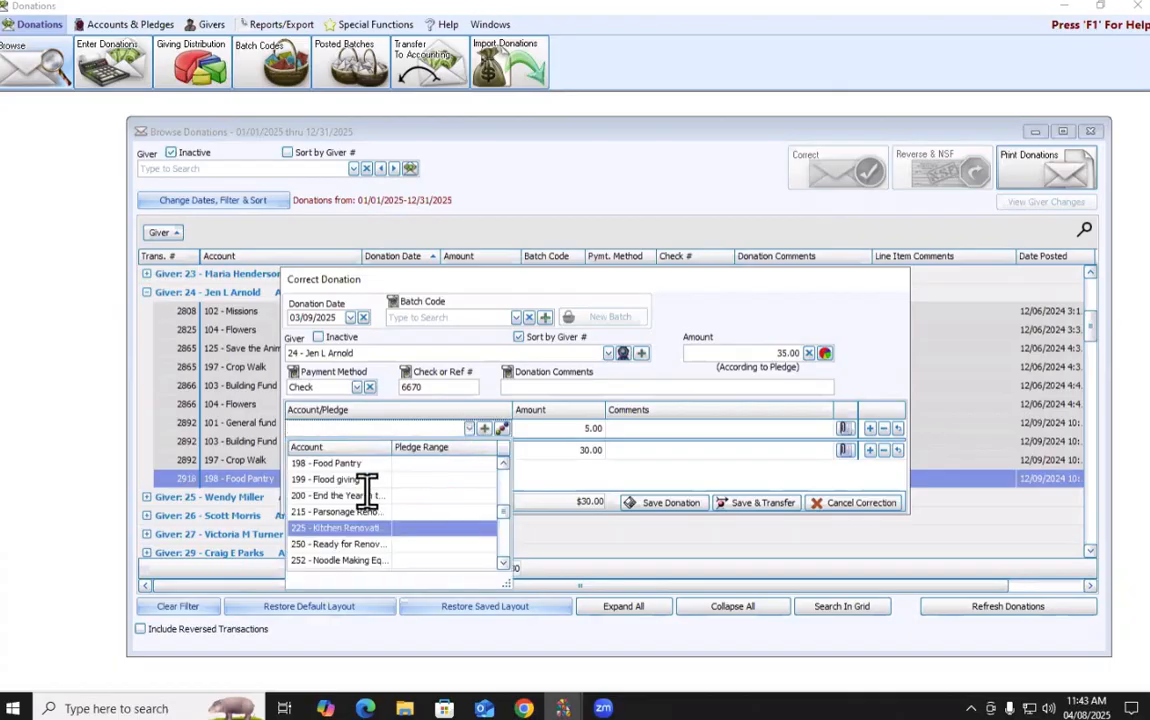
left_click(316, 465)
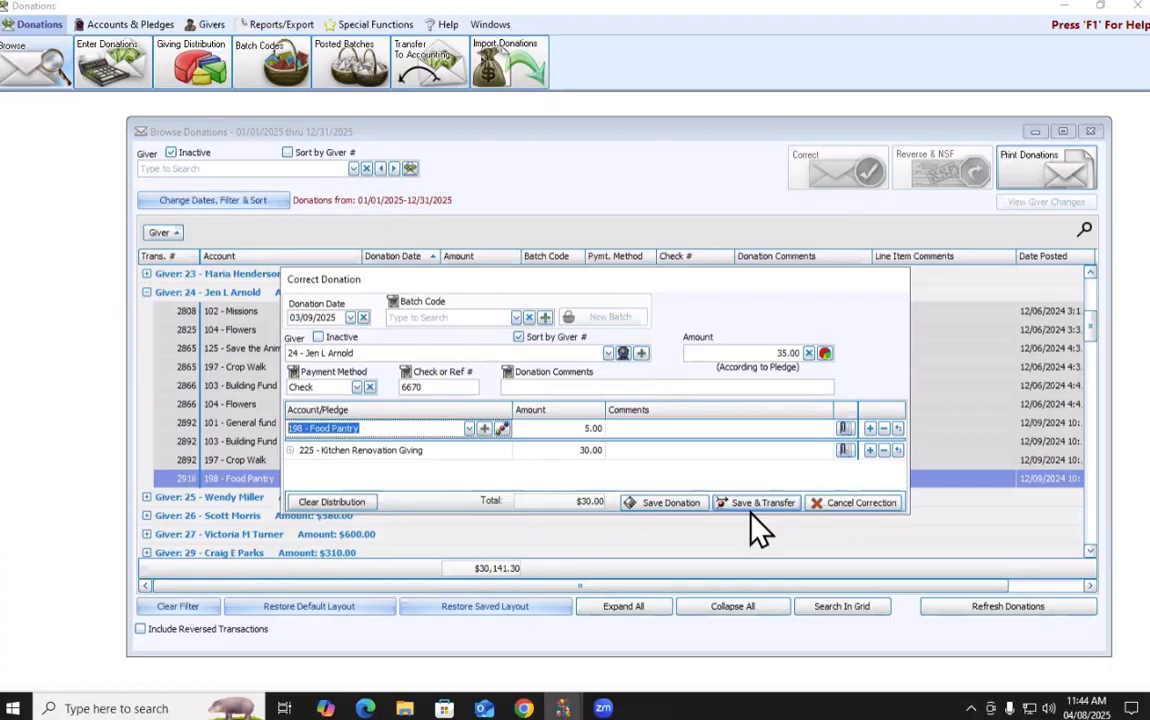
left_click(864, 505)
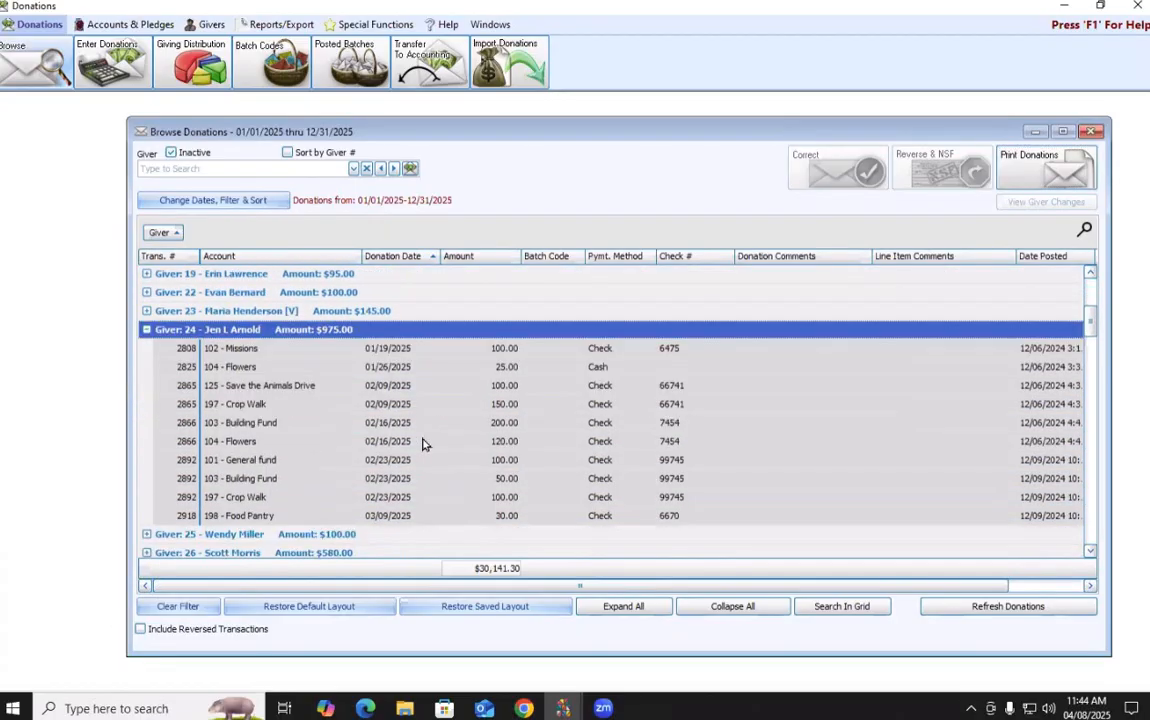
Select giver 24's 03/09/2025 Food Pantry donation and look back over the giver list
left_click(440, 513)
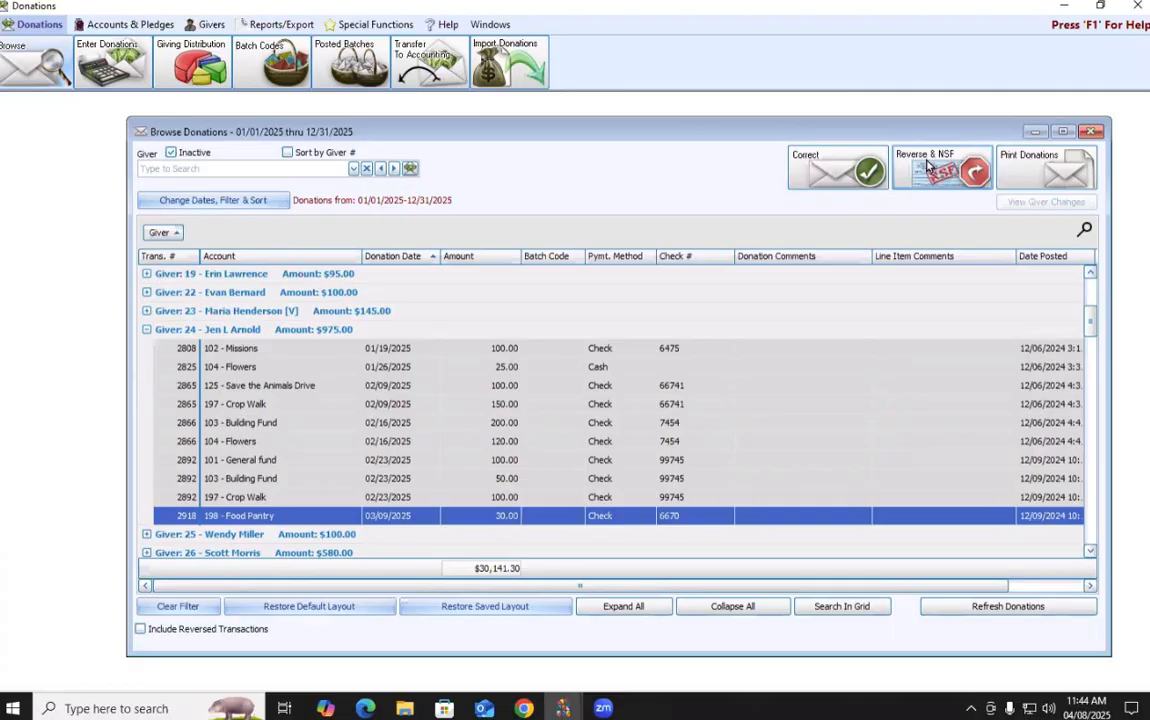
scroll(372, 373, "up", 4)
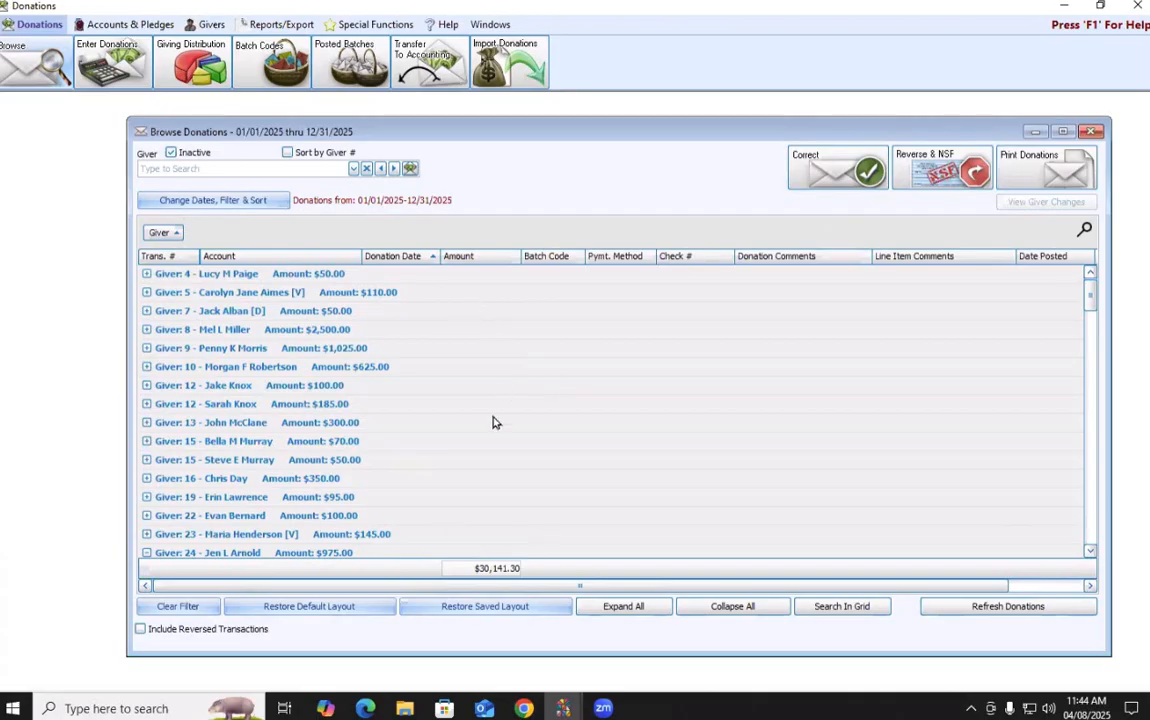
Search for giver 24 by last name and filter the donations to that giver
left_click(271, 170)
type("arn")
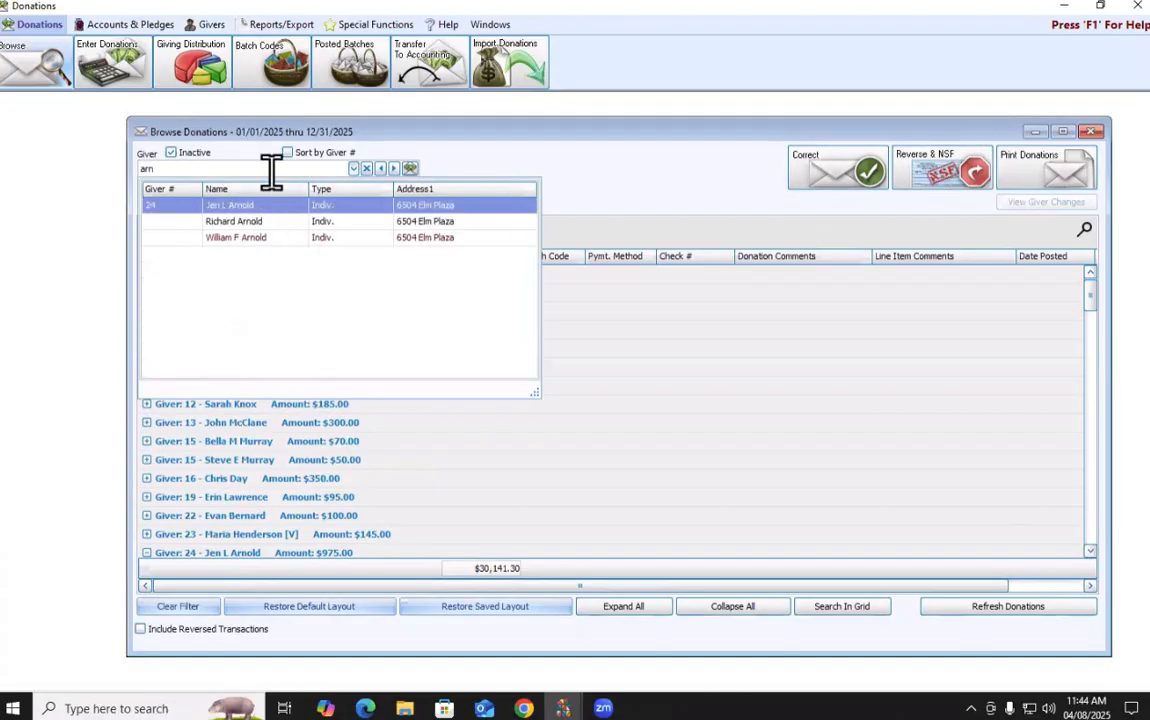
key("Return")
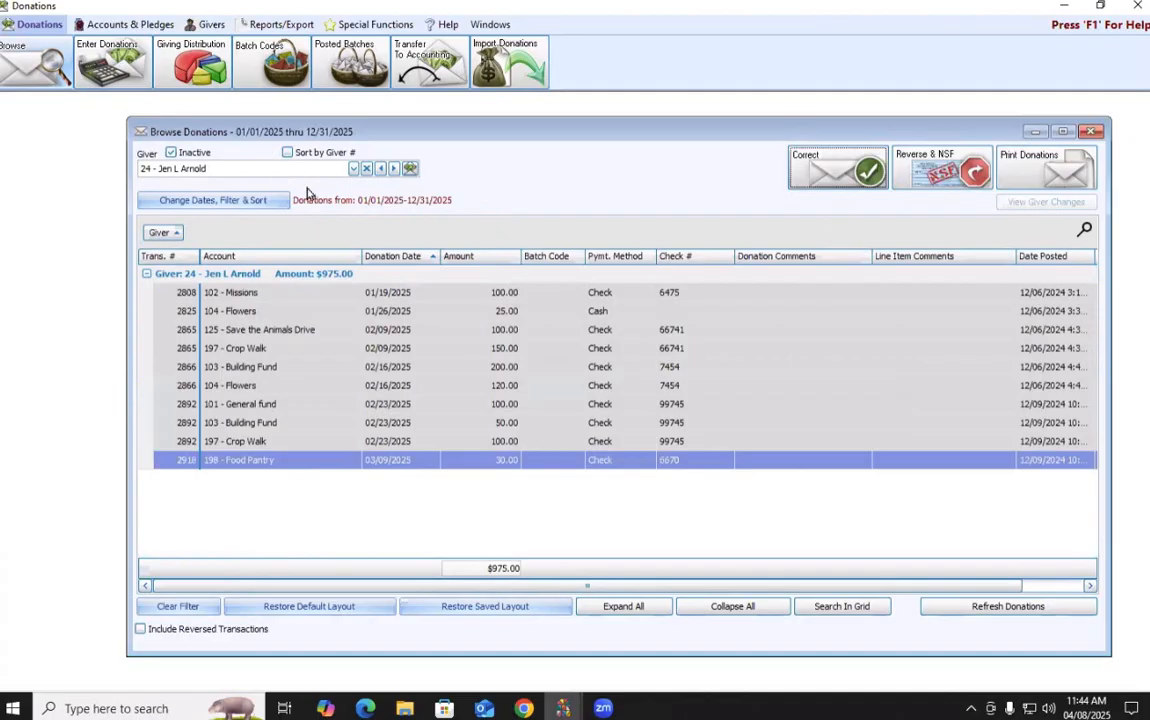
Preview the printable Donations Browser Report for giver 24, look through its first page, and close the preview
left_click(1062, 165)
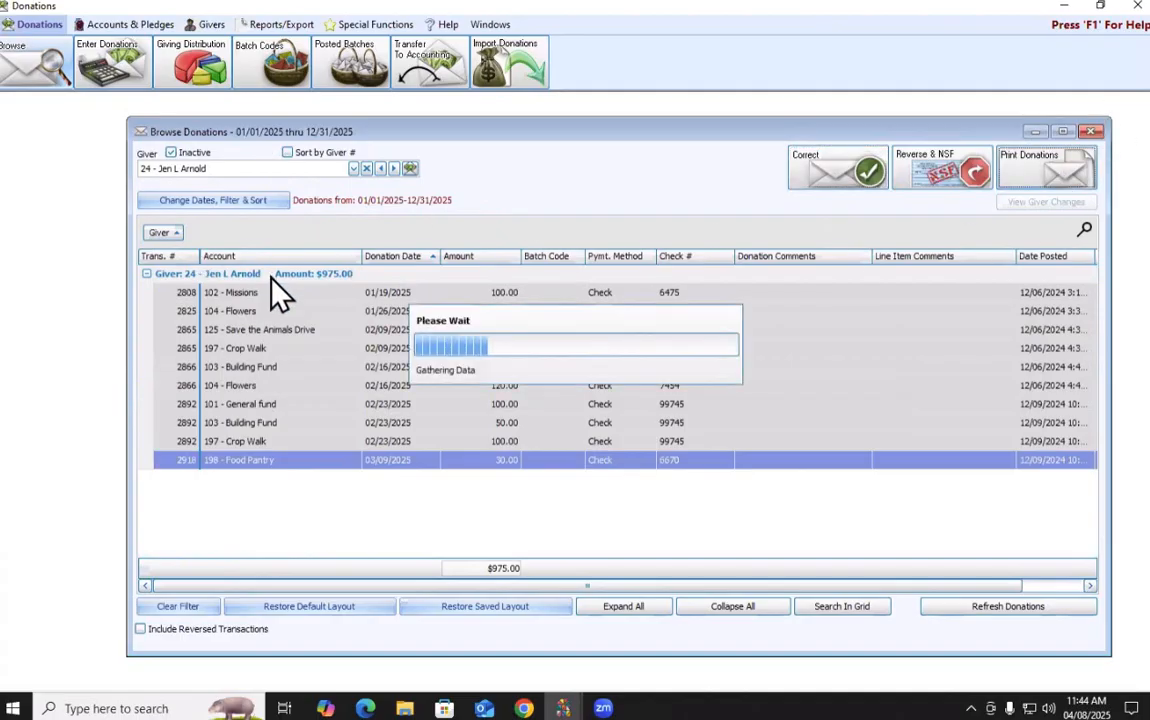
scroll(772, 559, "down", 2)
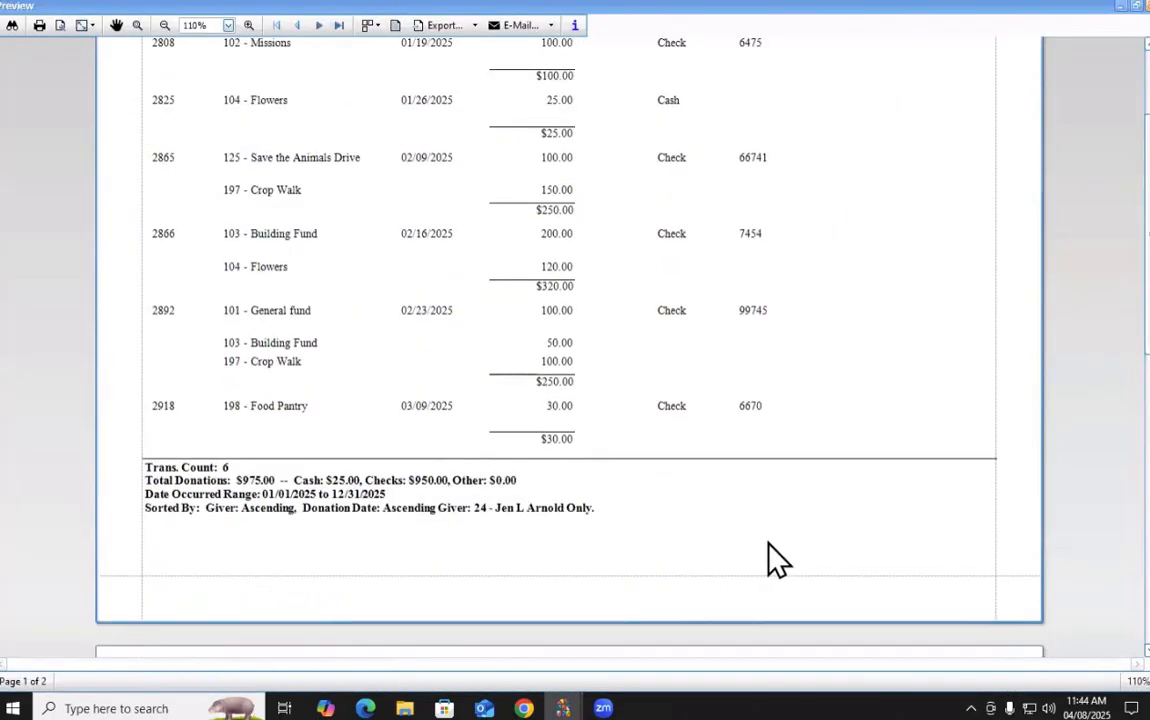
scroll(776, 558, "up", 3)
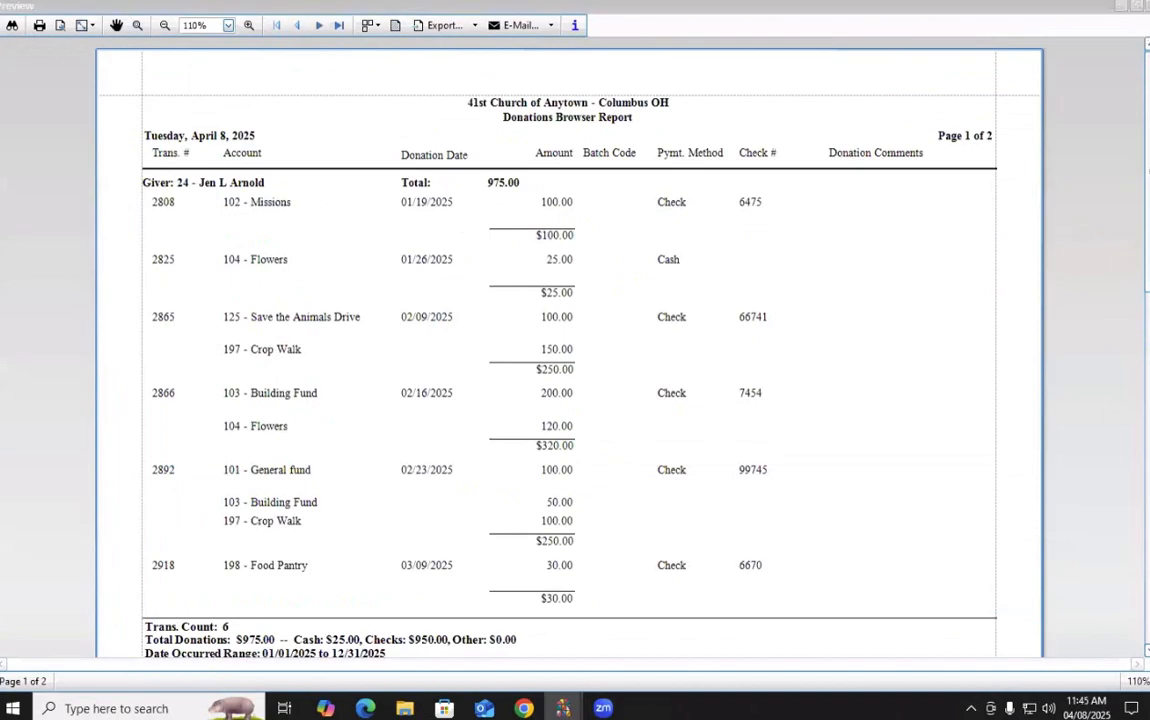
left_click(1137, 5)
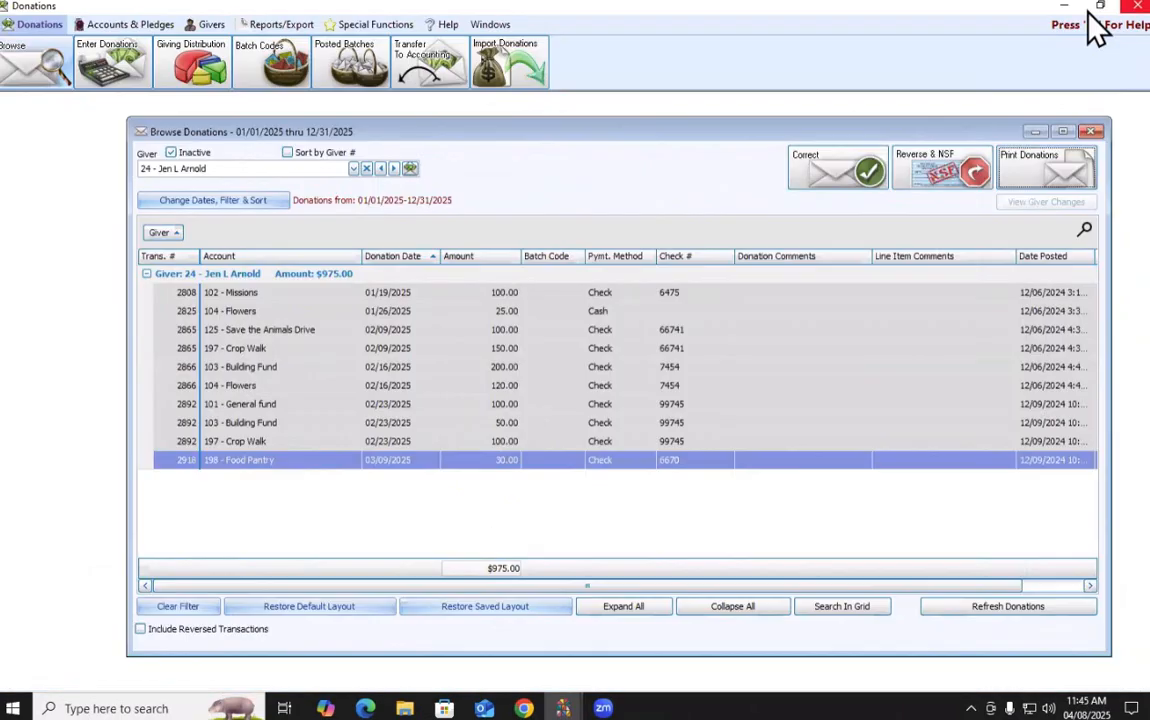
Include reversed transactions in the donation list and clear the giver filter to list all givers
left_click(141, 632)
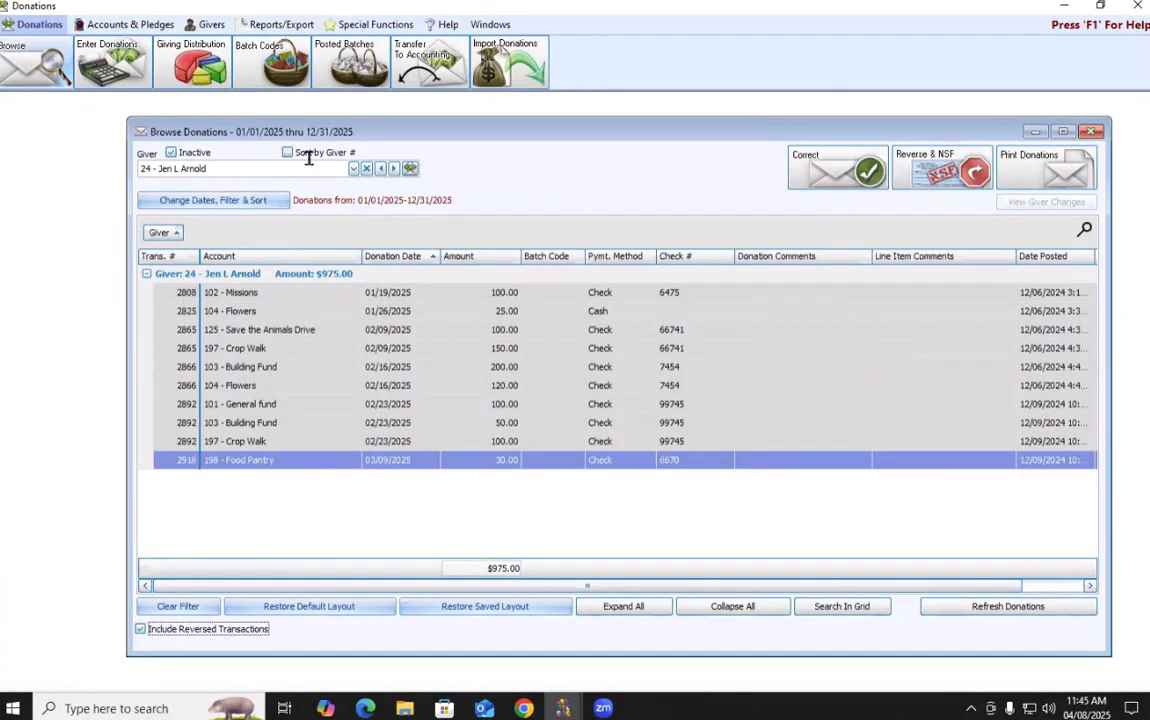
left_click(366, 168)
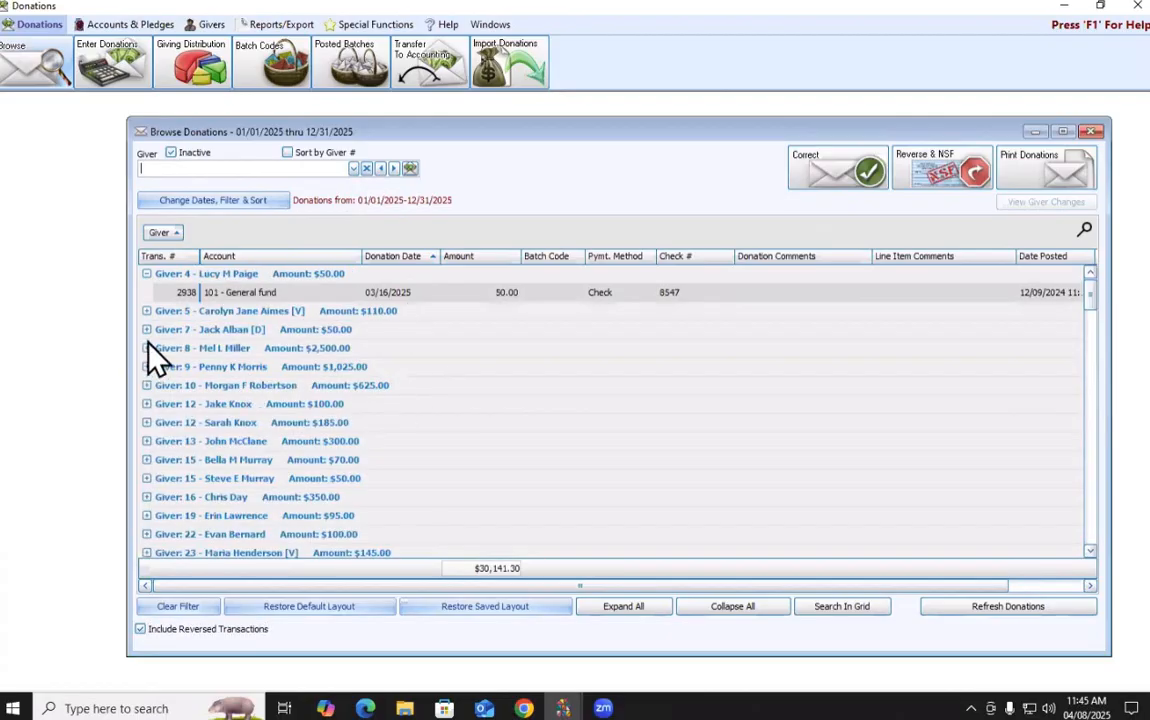
Expand the donations of givers 5, 7 and 8, and compare giver 8's 03/30/2025 reversal entries with the 03/29/2025 EARLY donation
left_click(146, 311)
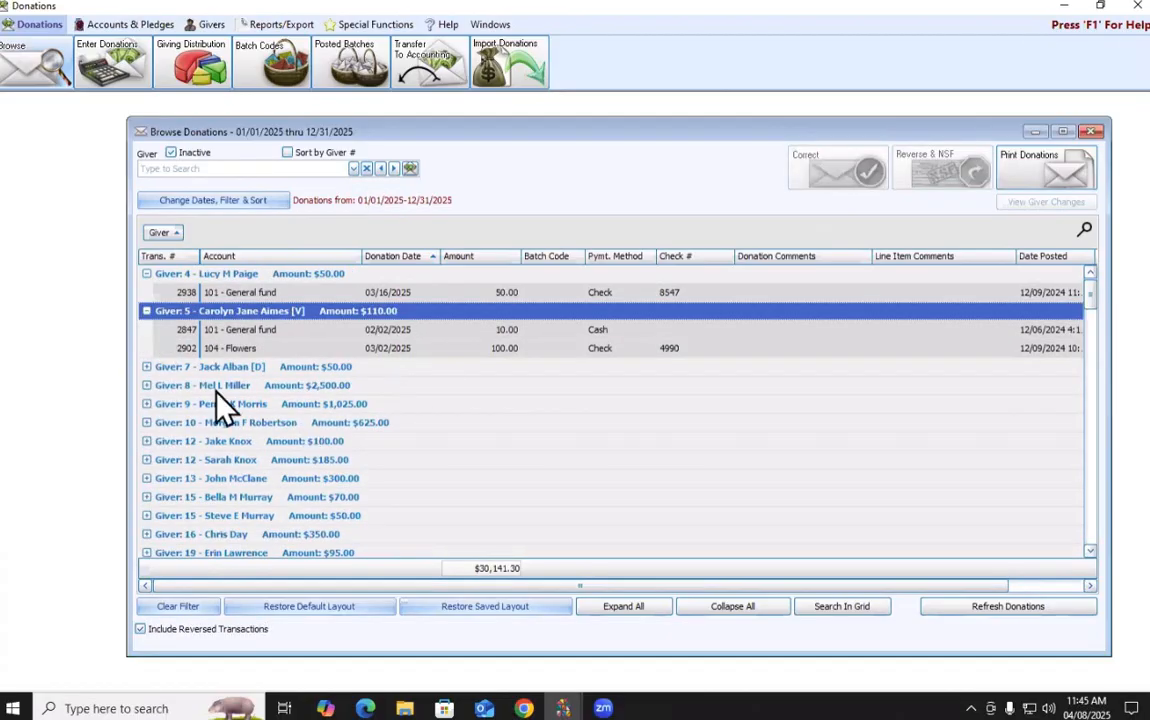
left_click(146, 367)
left_click(146, 404)
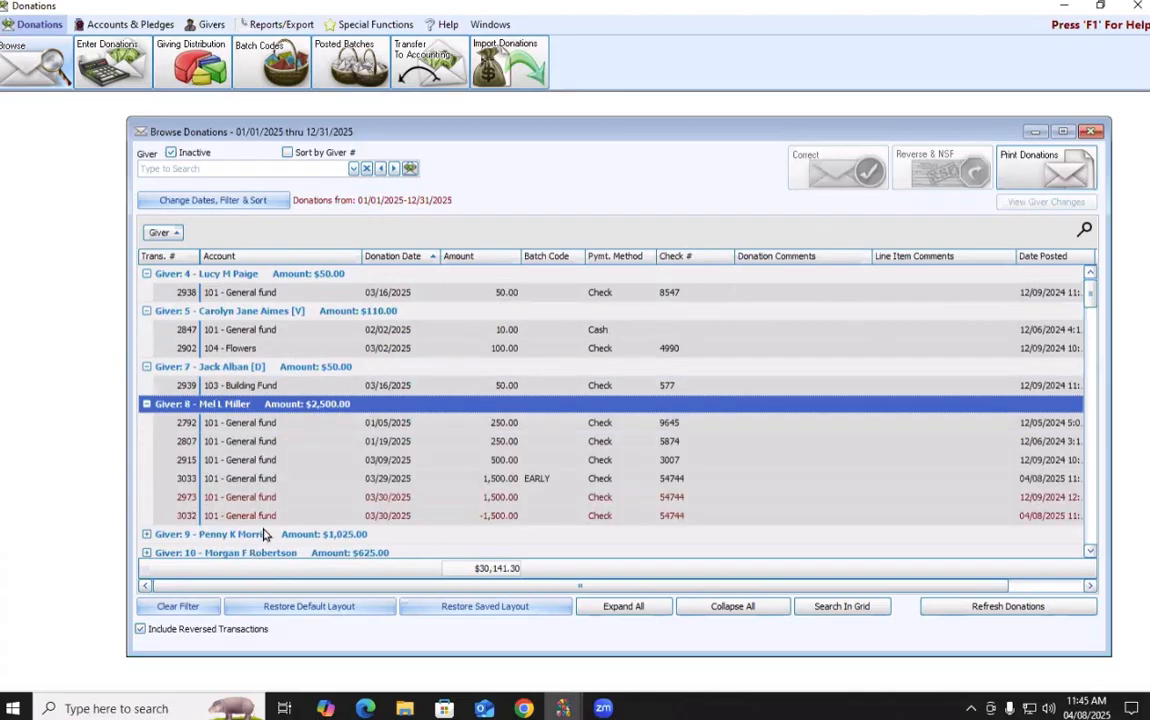
scroll(343, 514, "down", 1)
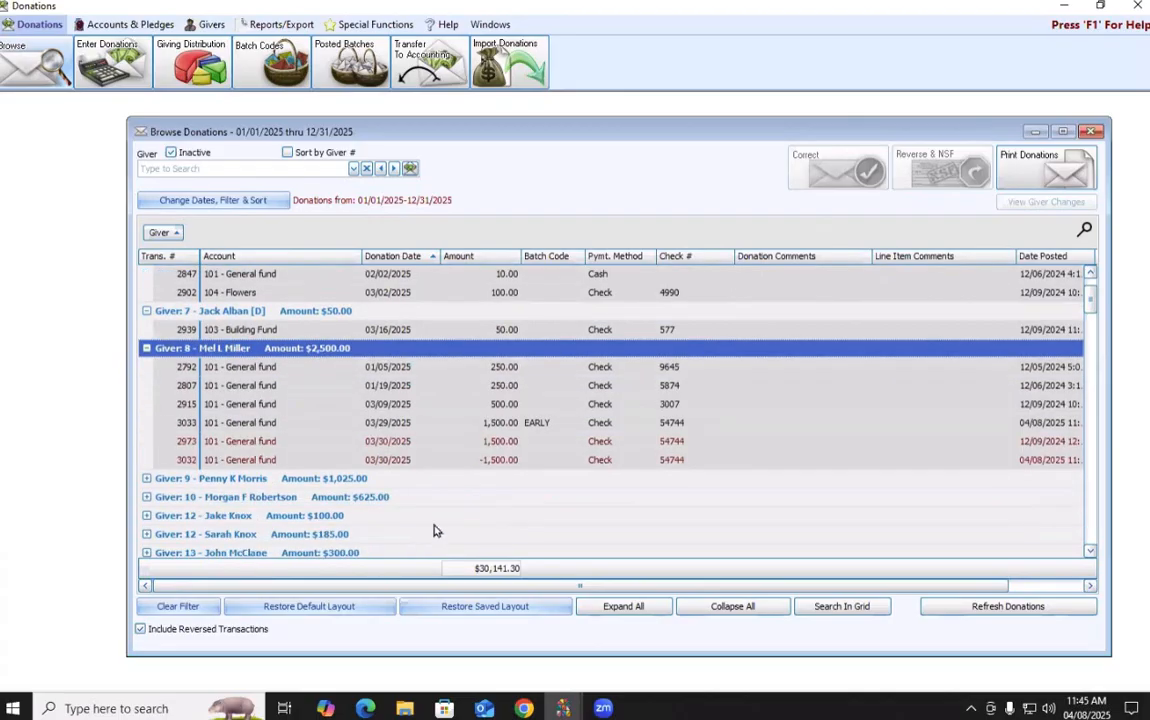
left_click(560, 441)
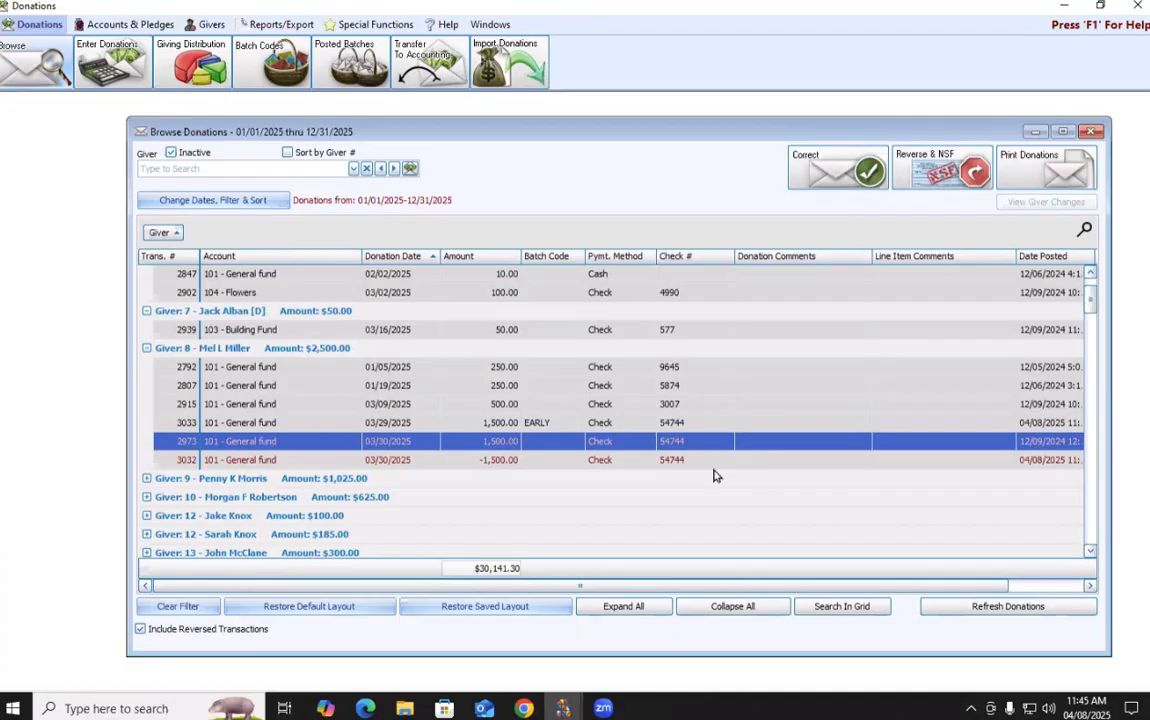
key("Up")
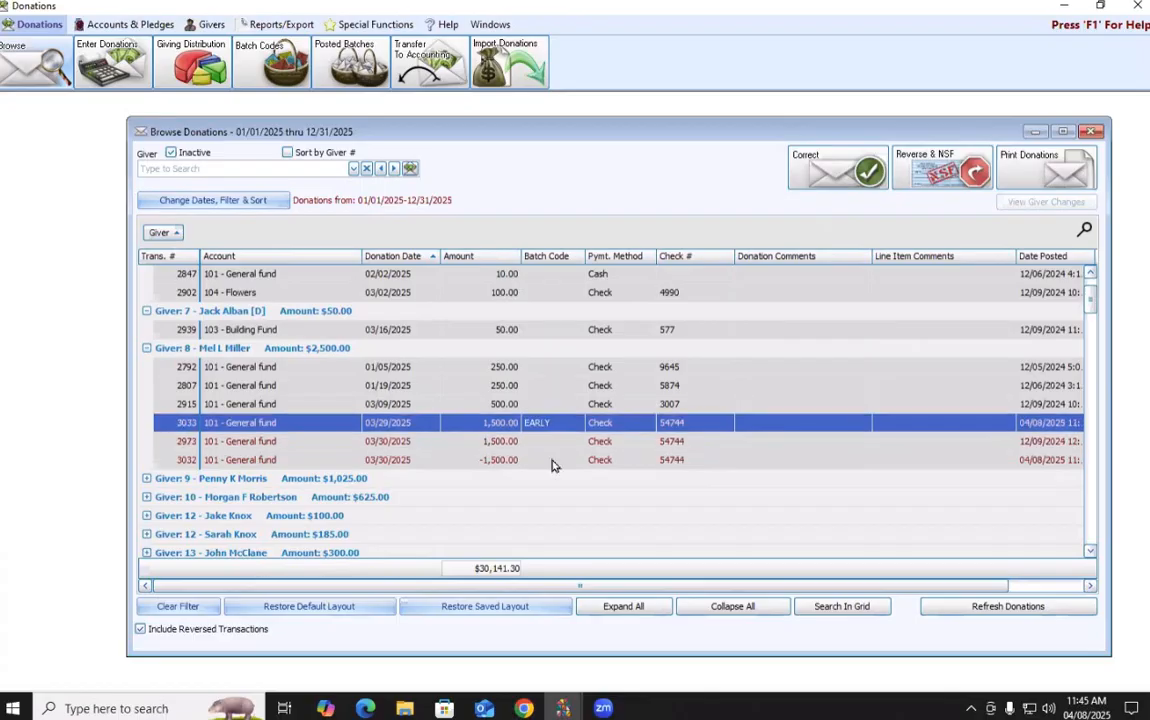